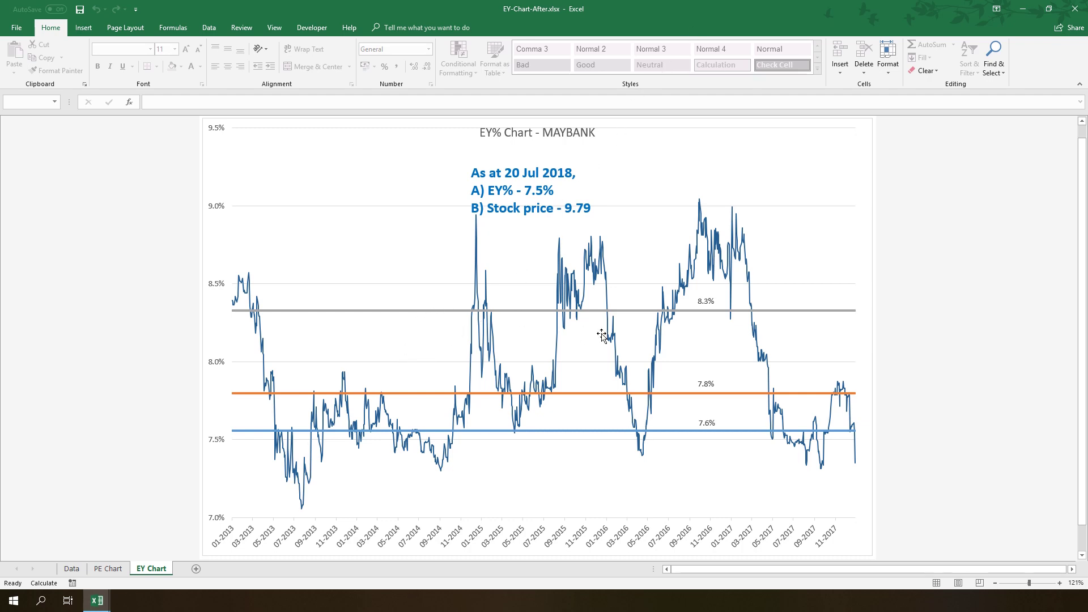
- Show the finished workbook's Data sheet and select the 31-Mar-18 date cell M12
click(66, 569)
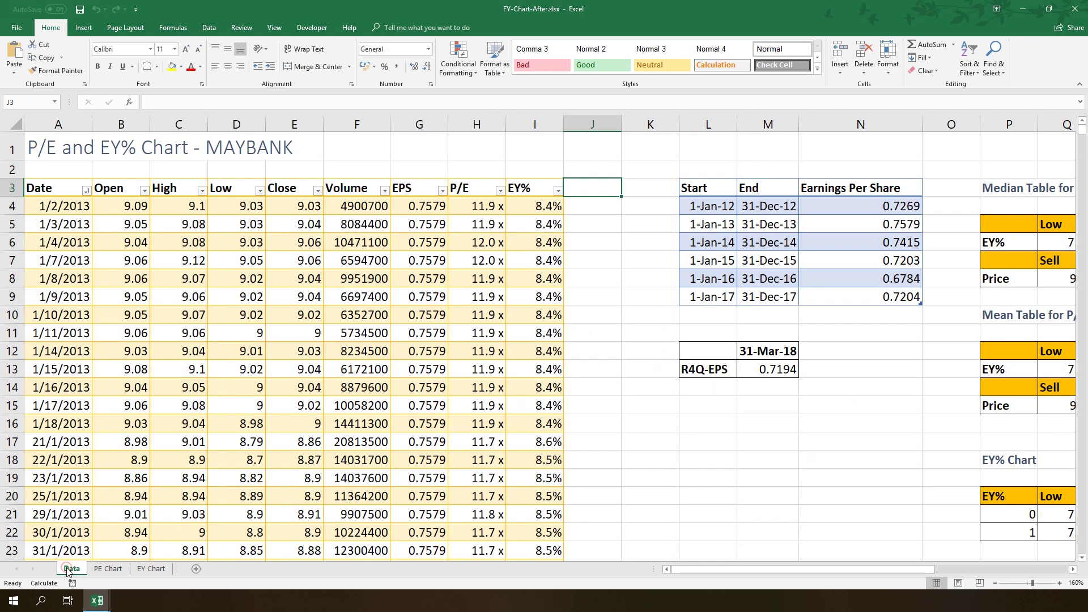
click(769, 351)
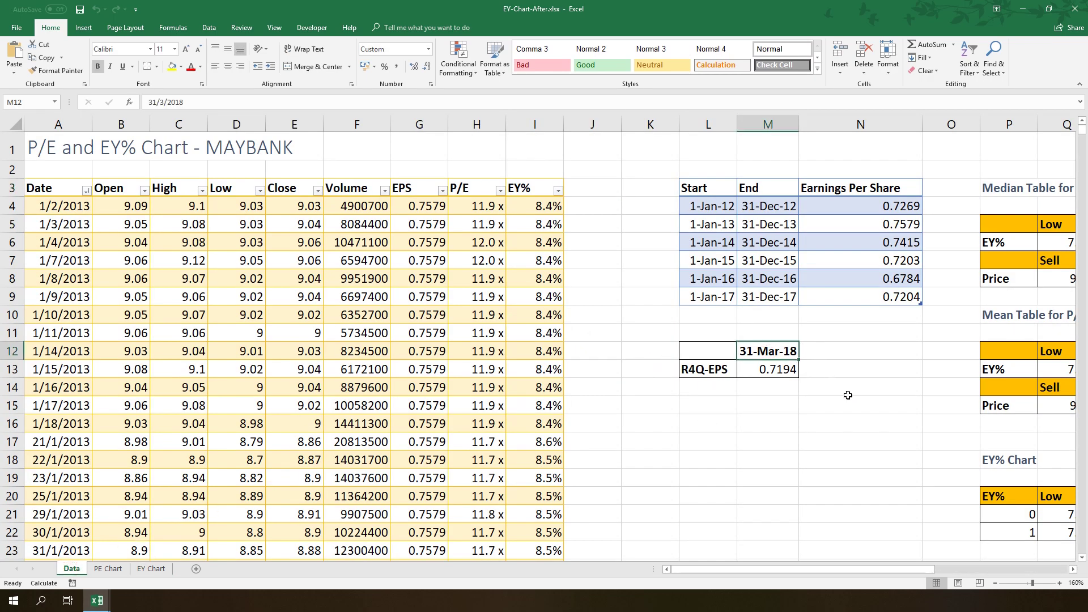
- Scroll the Data sheet sideways to bring the tables on the right into view
drag(802, 571, 851, 570)
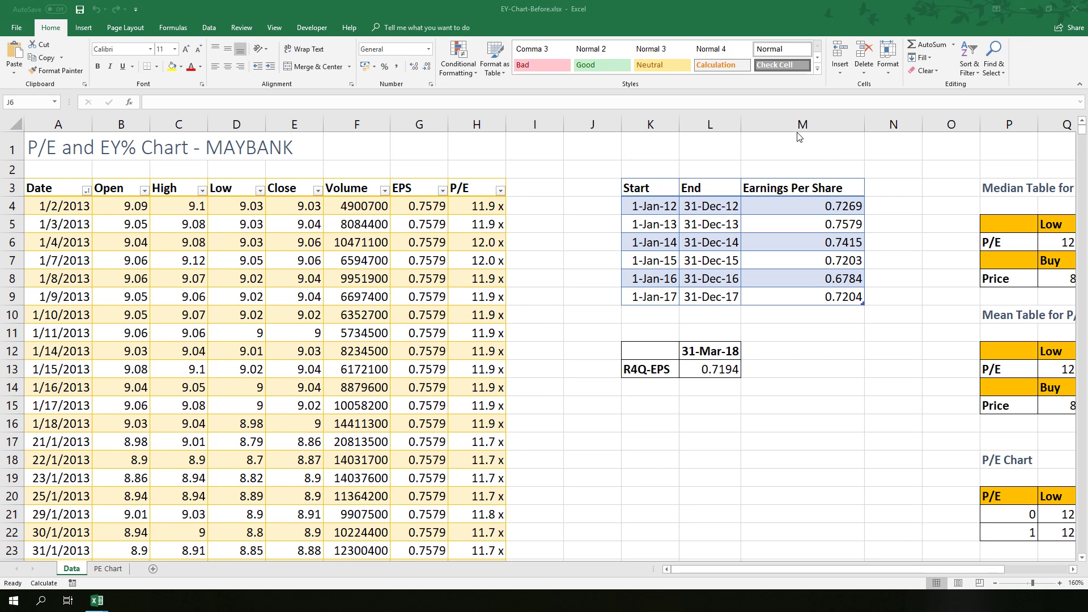
click(722, 2)
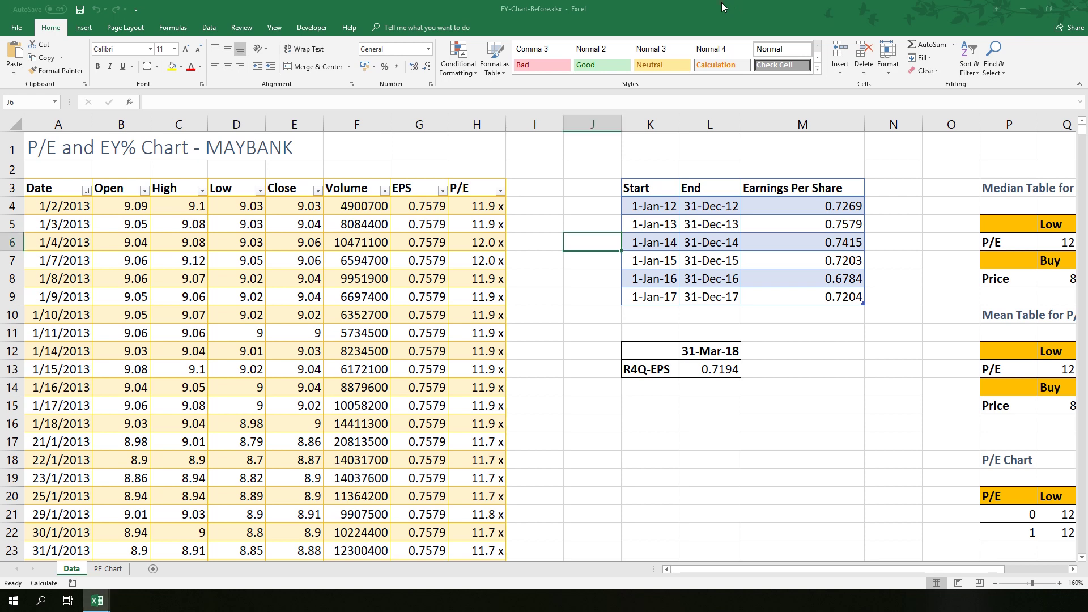
click(109, 569)
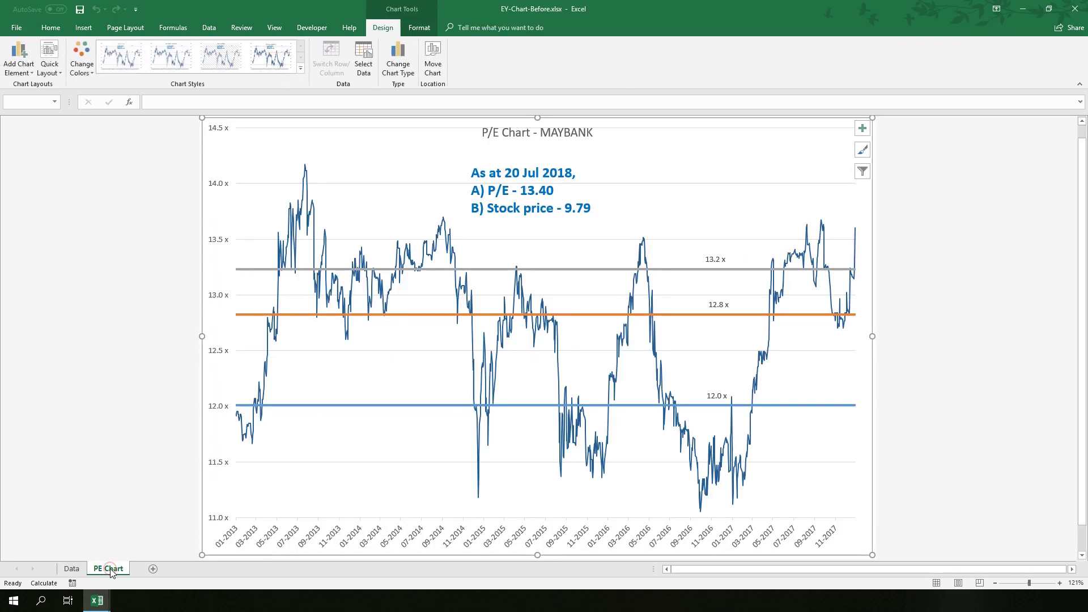
click(71, 569)
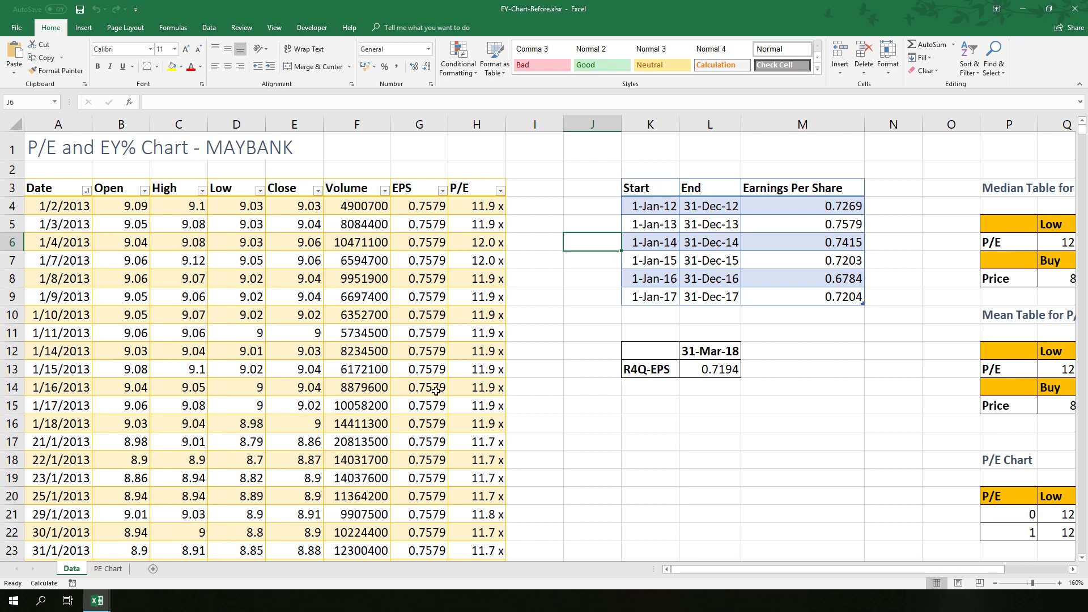
- Insert a blank column I after P/E and give it the header EY%
click(507, 334)
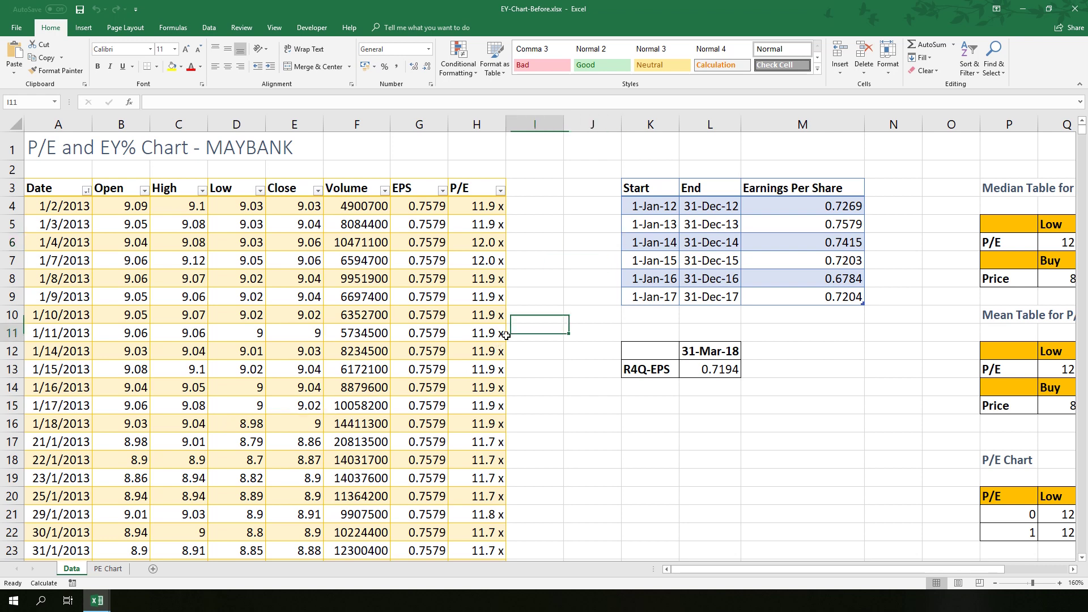
right_click(537, 127)
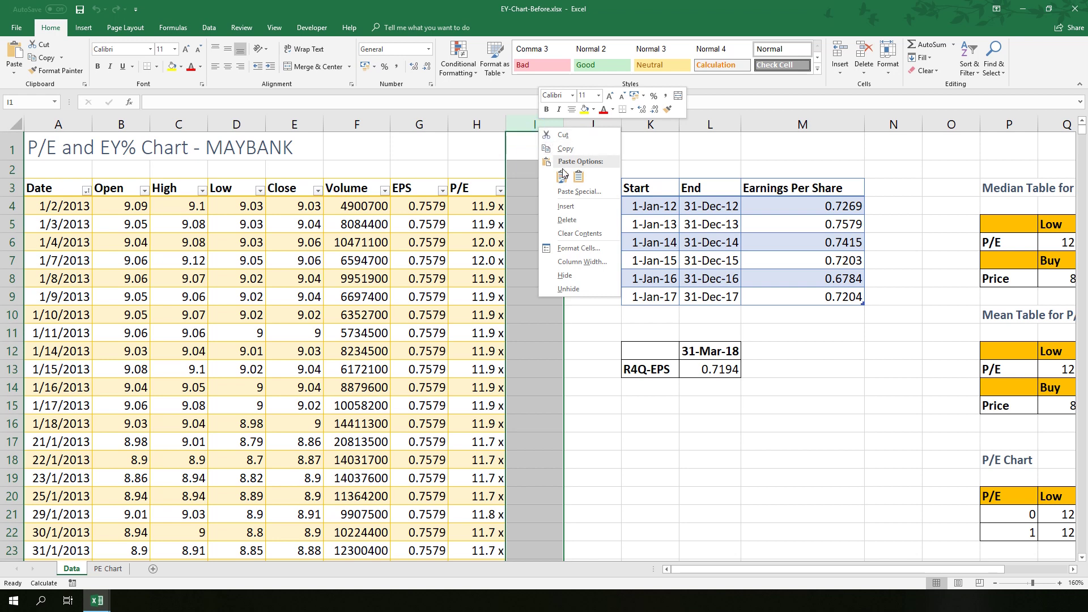
click(564, 210)
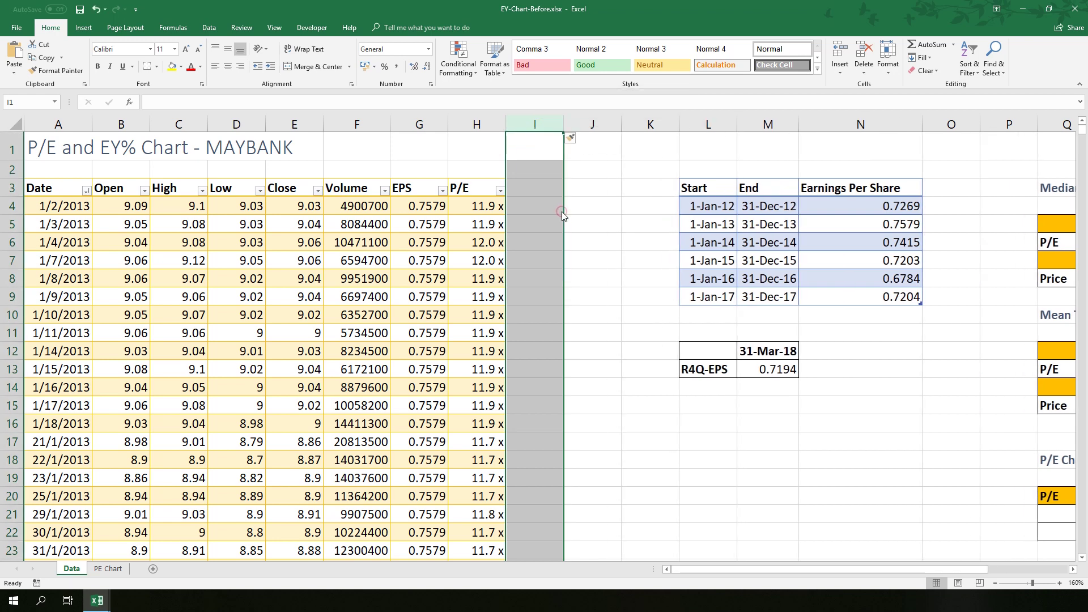
click(526, 187)
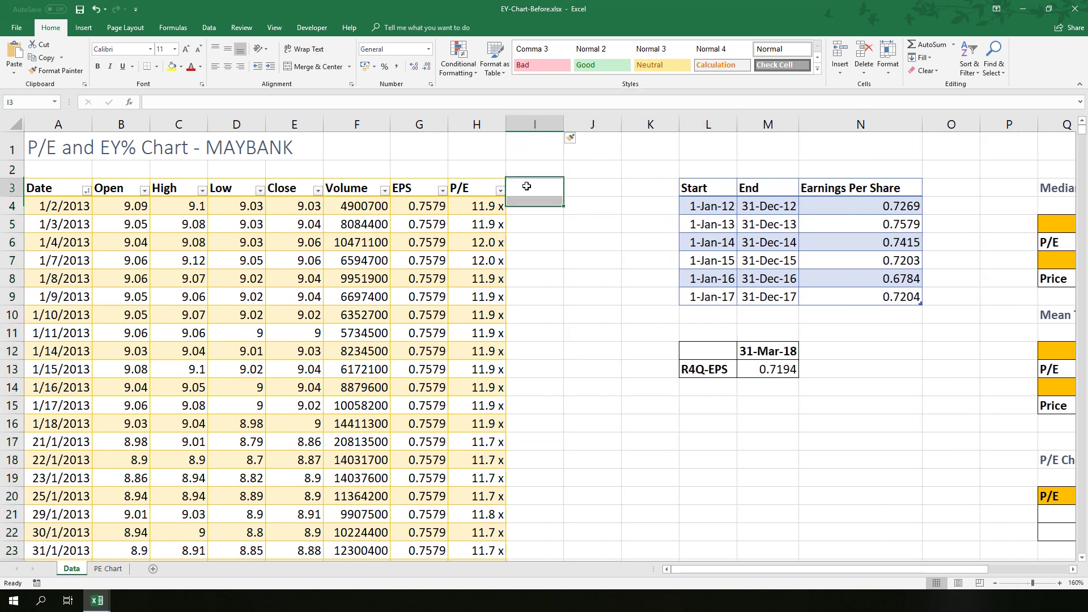
text(EY)
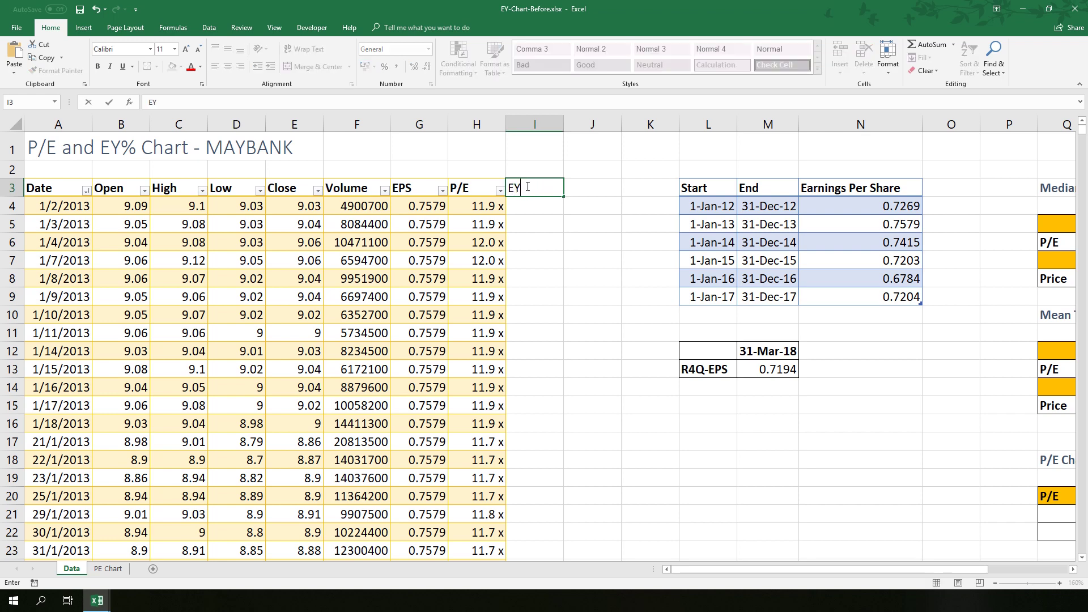
text(%)
key(Return)
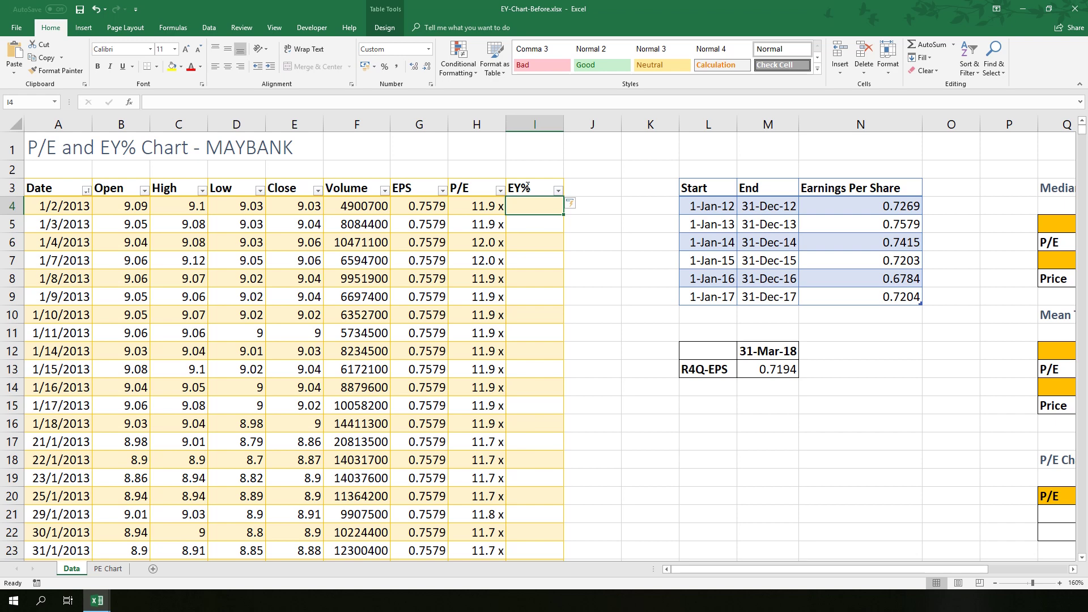
- Enter =1/[@[P/E]] in I4 so the column fills with 1 divided by P/E
text(1/)
key(Home)
text(=)
key(End)
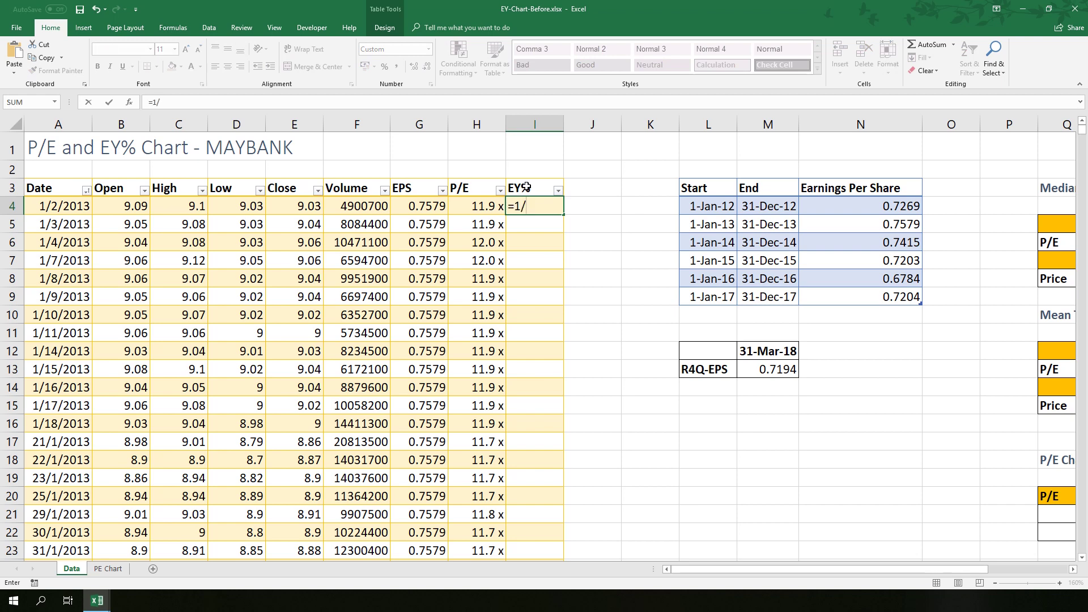
key(Left)
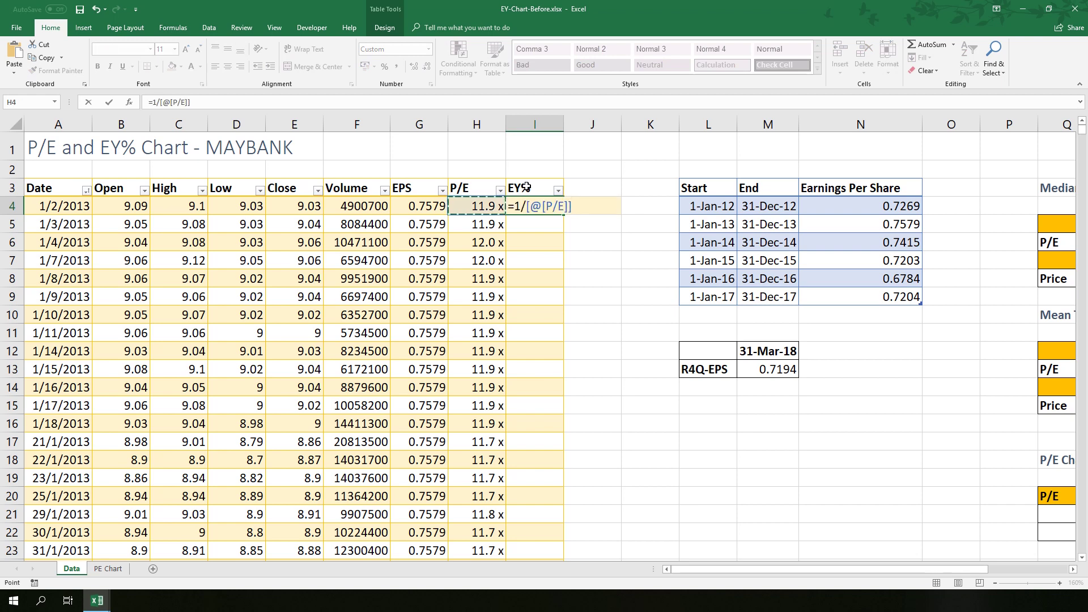
key(Return)
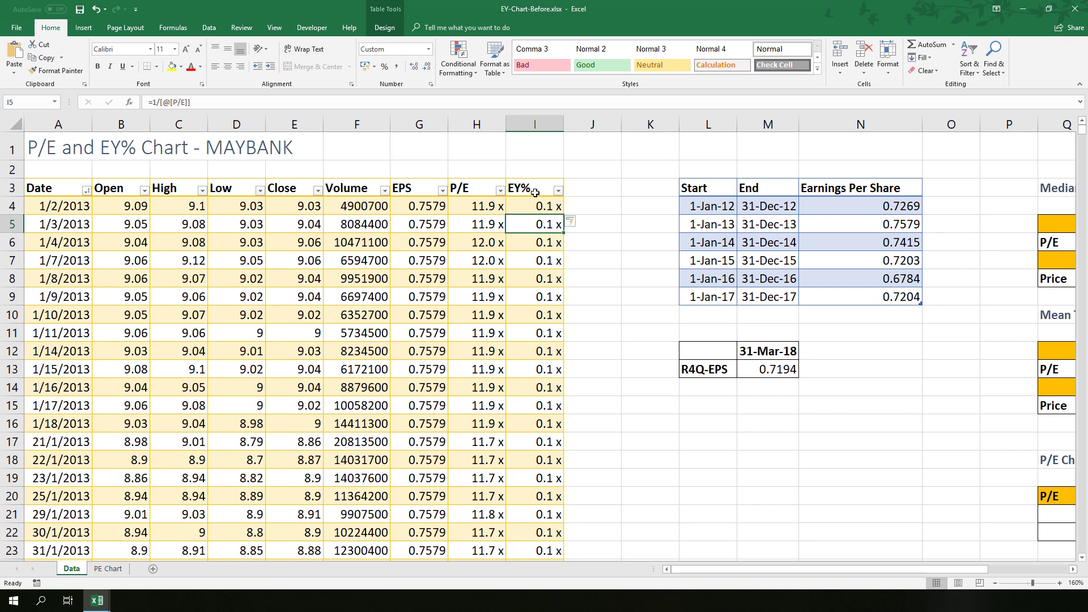
- Format the EY% column values as Percentage, showing about 8.4%
click(539, 186)
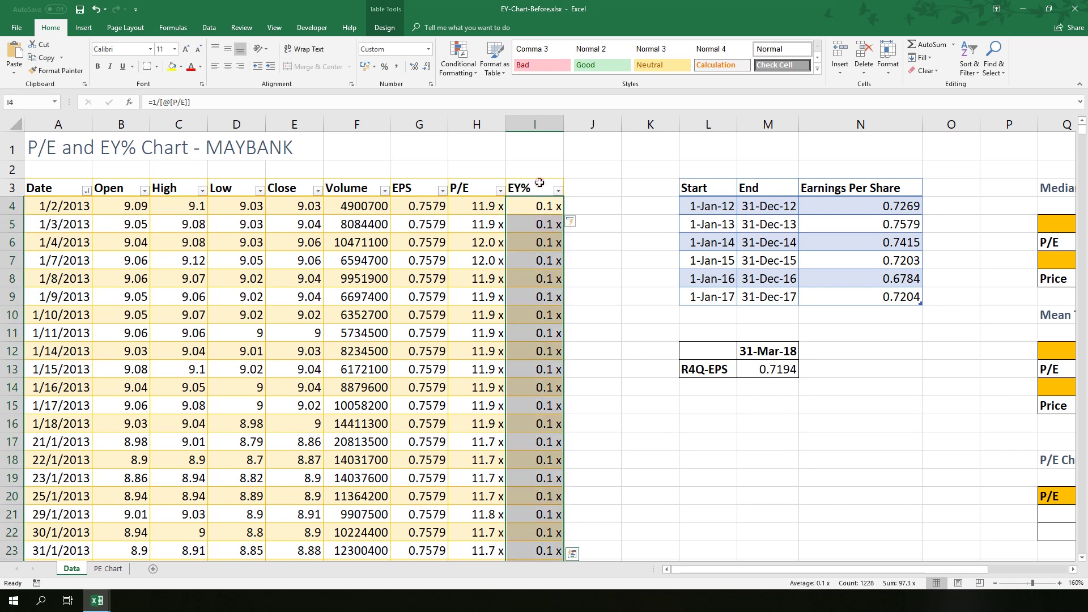
click(428, 50)
click(396, 336)
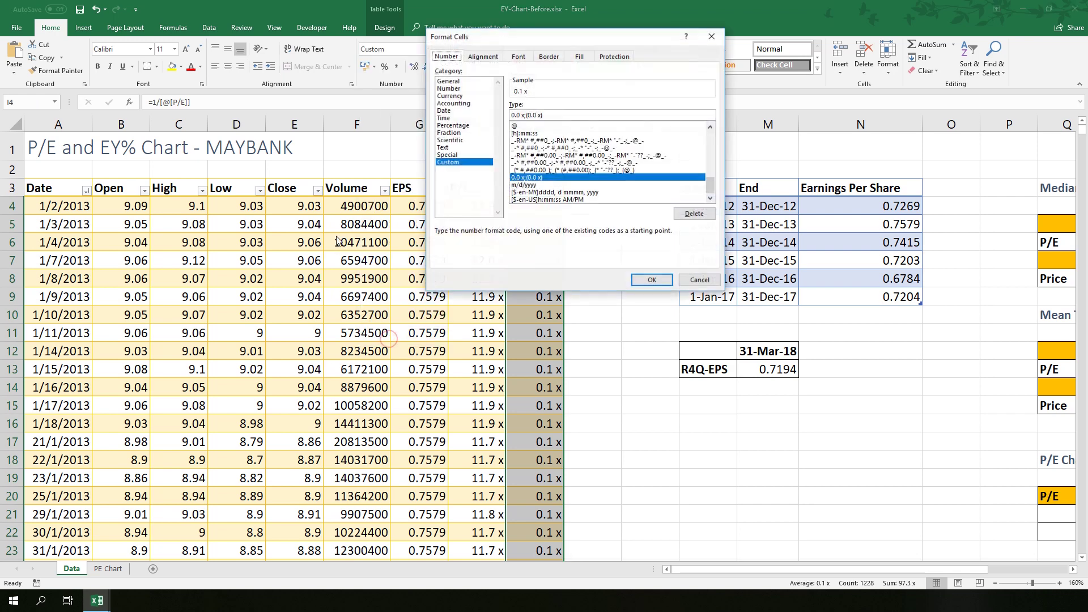
click(452, 125)
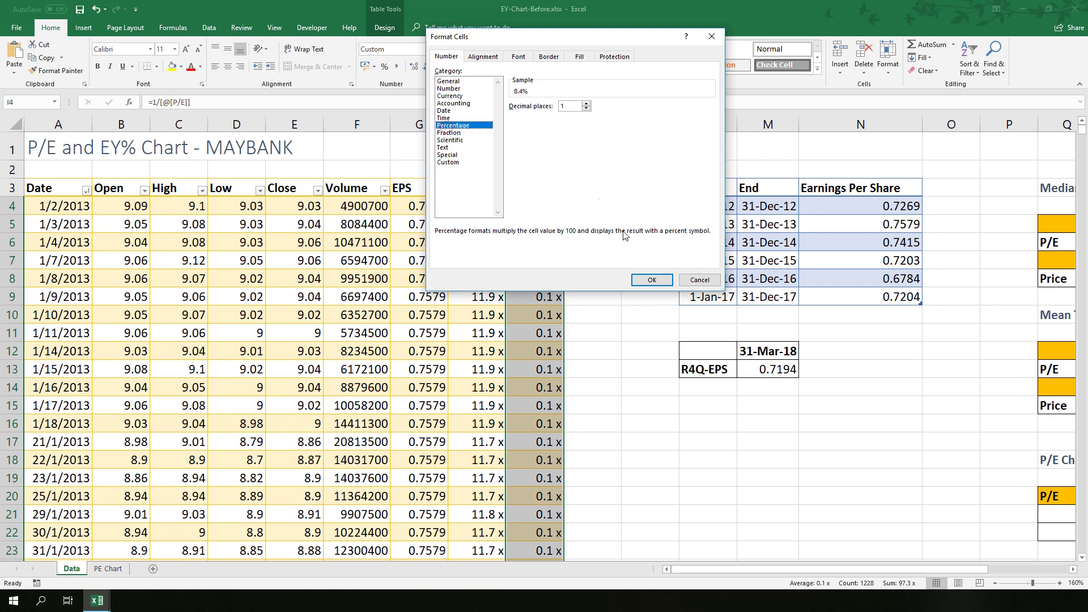
click(652, 280)
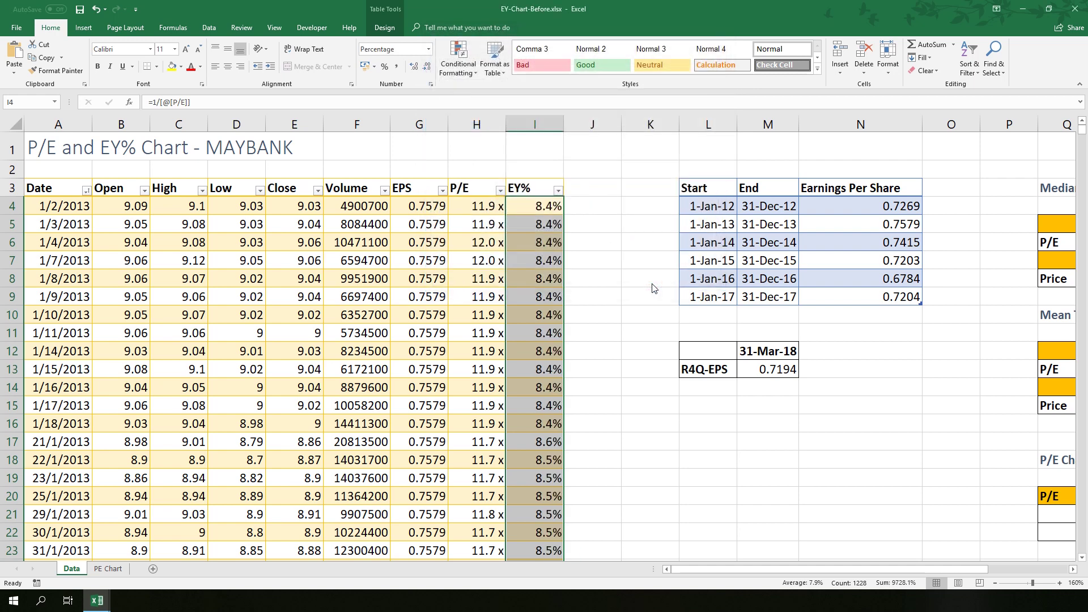
click(653, 284)
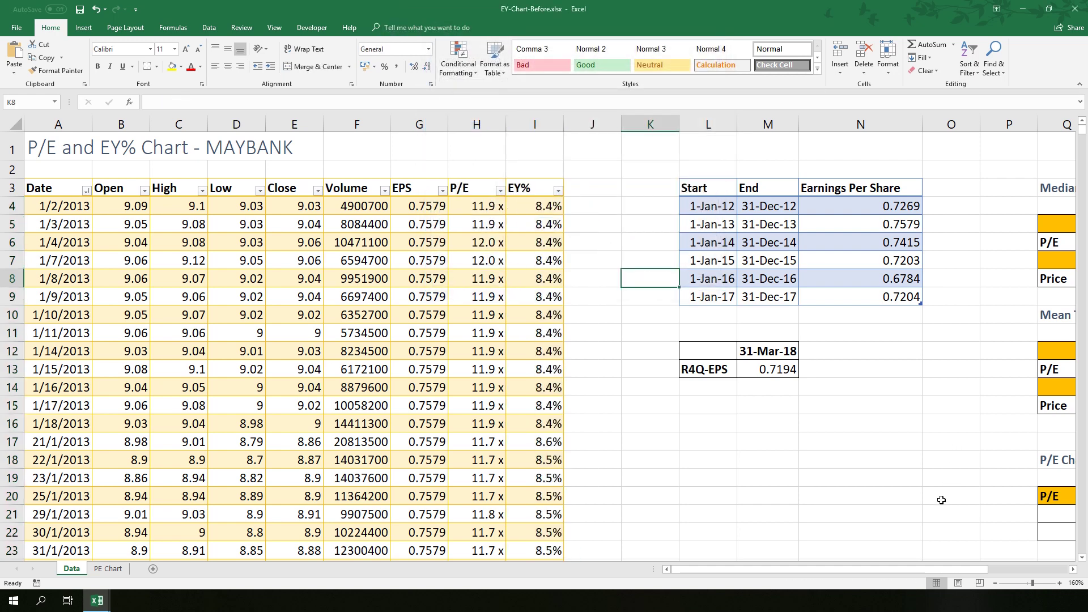
- Copy the P/E tables in columns Q:T and insert the copied cells at column P
drag(919, 571, 998, 571)
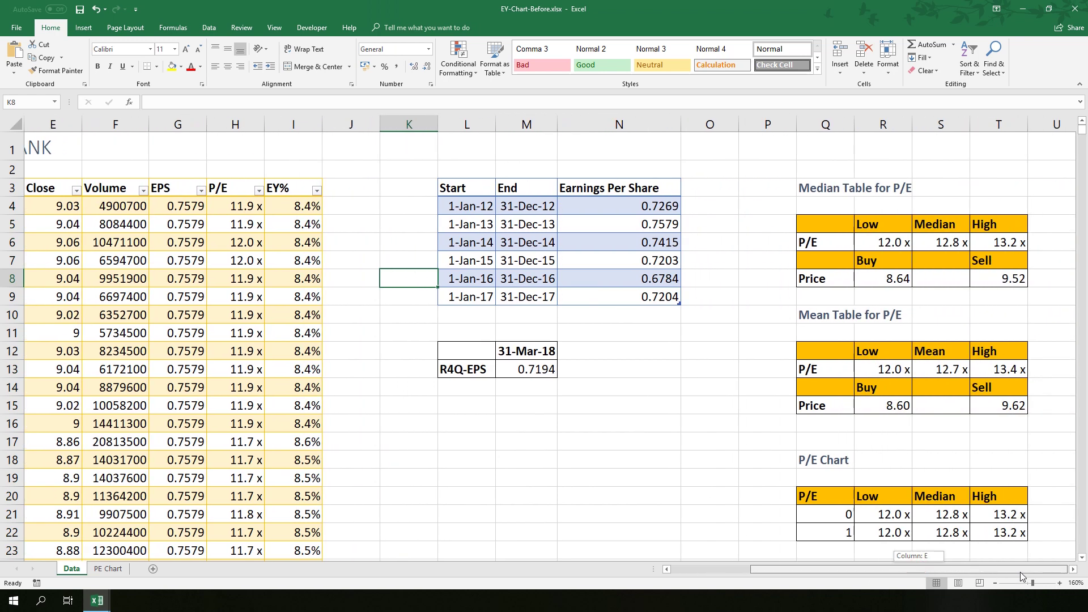
click(831, 117)
drag(830, 117, 999, 118)
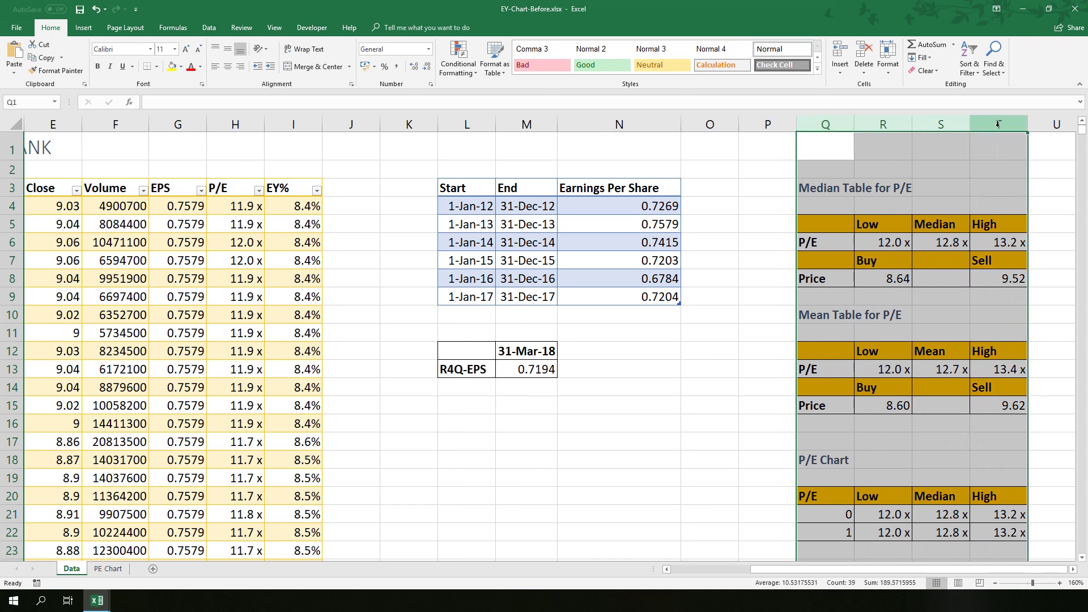
key(ctrl+c)
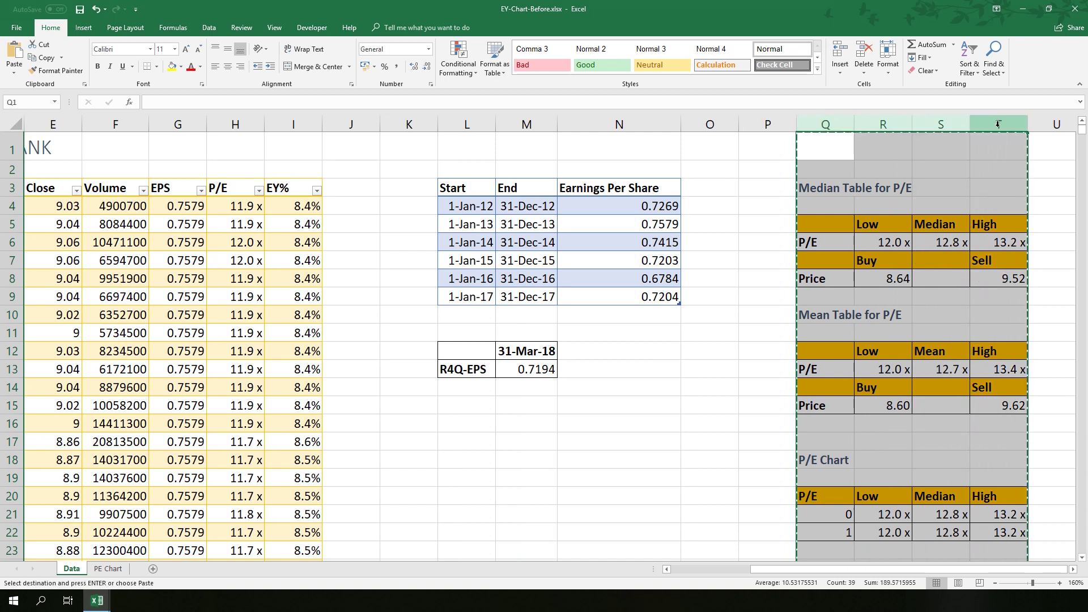
right_click(766, 123)
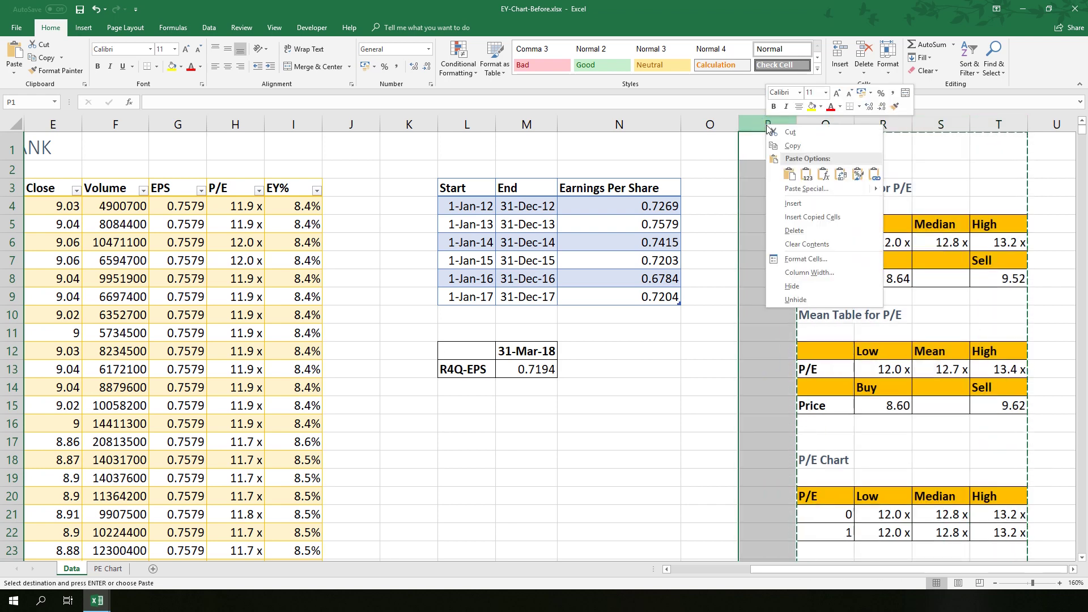
click(804, 217)
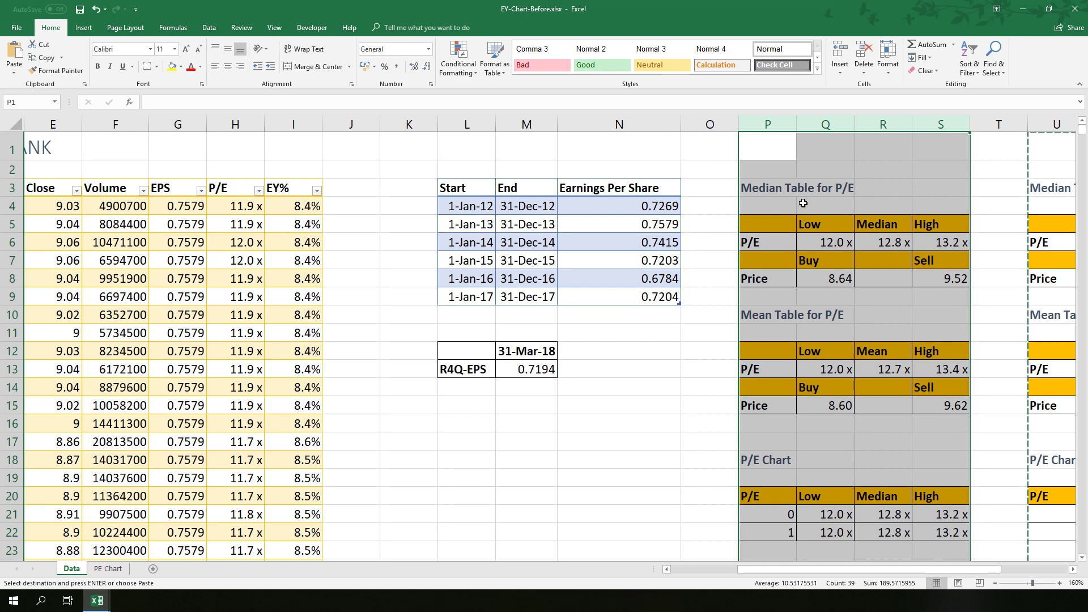
- Retitle the median table 'Median Table for EY%' and relabel its row EY%
click(756, 187)
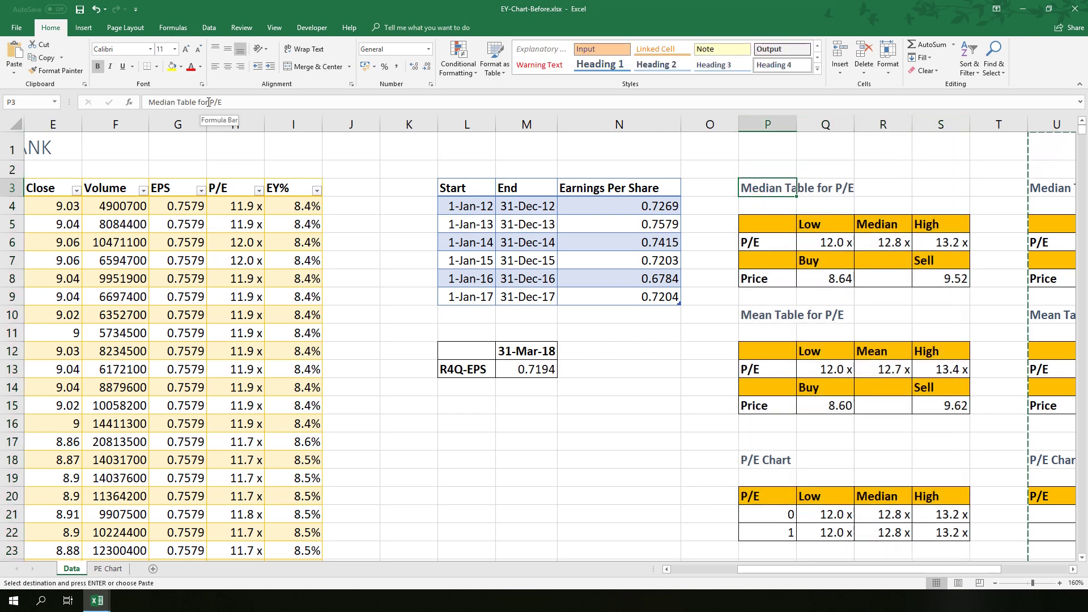
drag(213, 102, 222, 103)
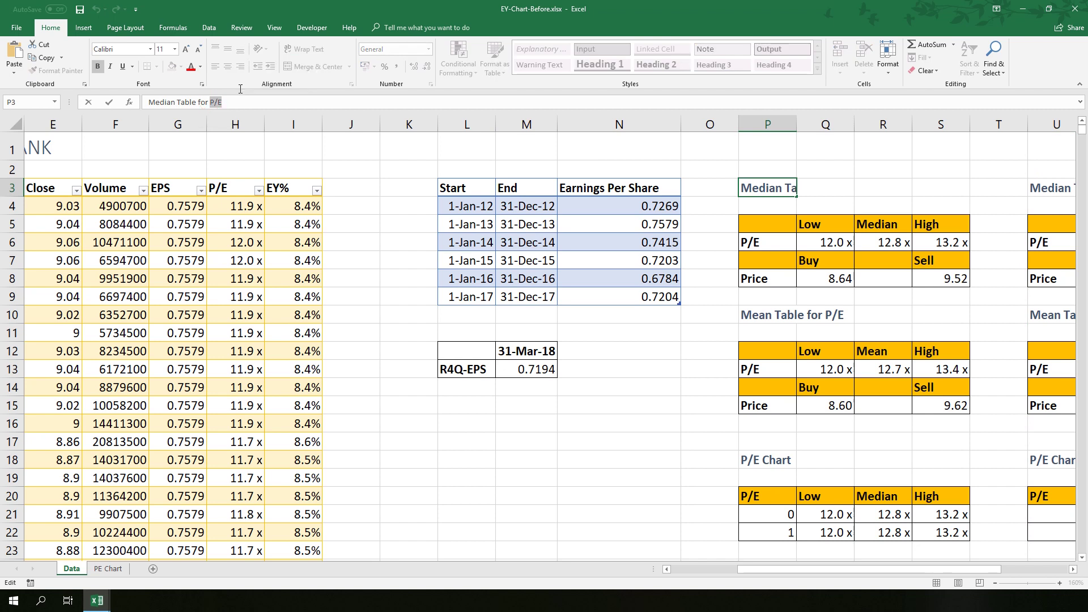
text(EY%)
key(shift+Left)
key(shift+Left)
key(shift+Left)
key(Return)
click(760, 244)
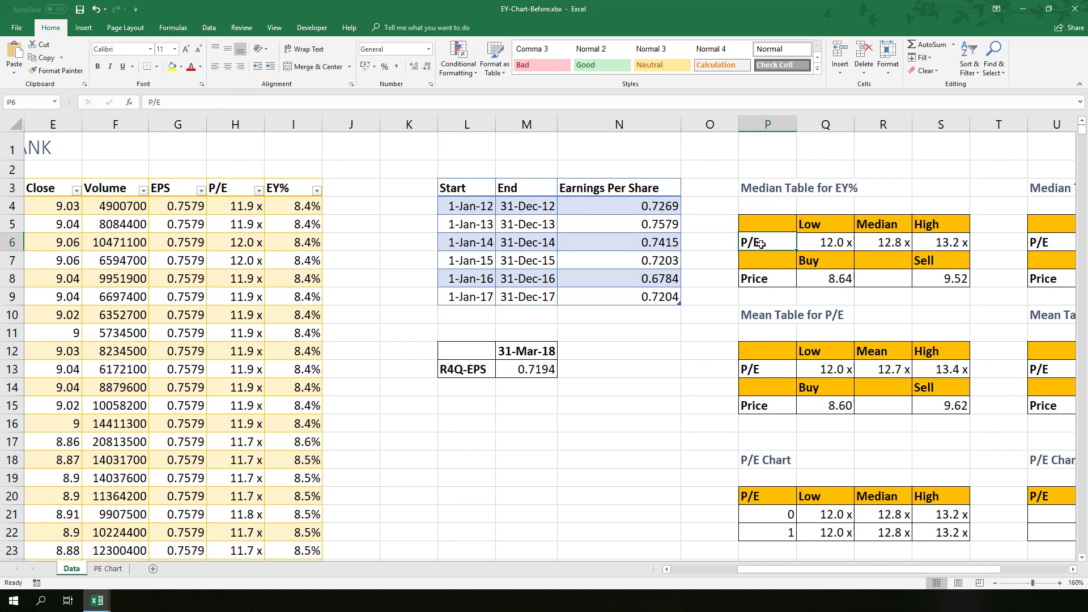
key(ctrl+v)
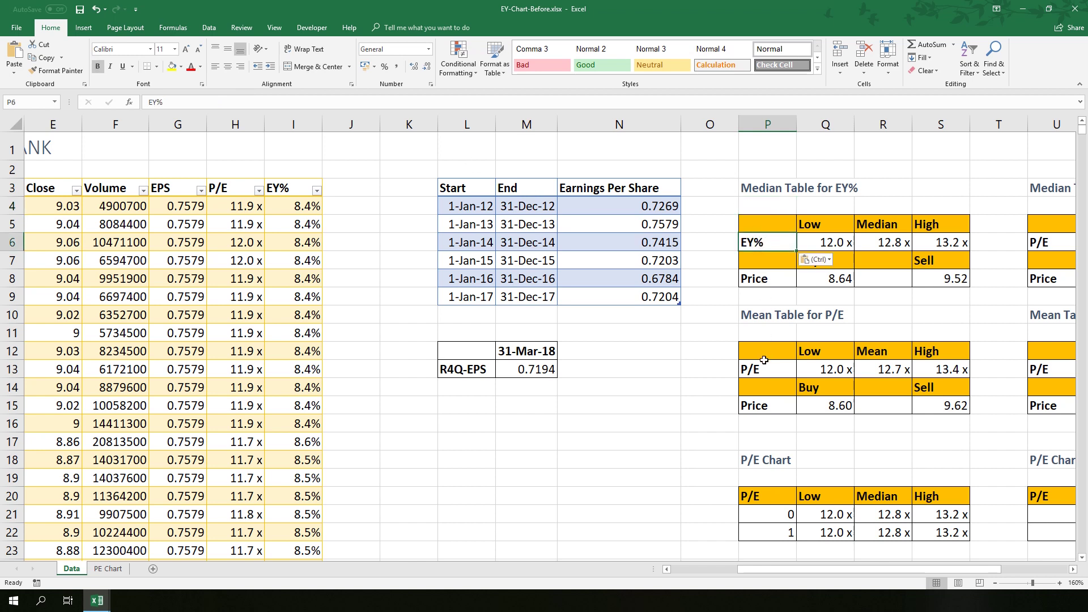
- Relabel the mean table's row EY% and retitle it 'Mean Table for EY%'
click(762, 366)
key(ctrl+v)
click(763, 310)
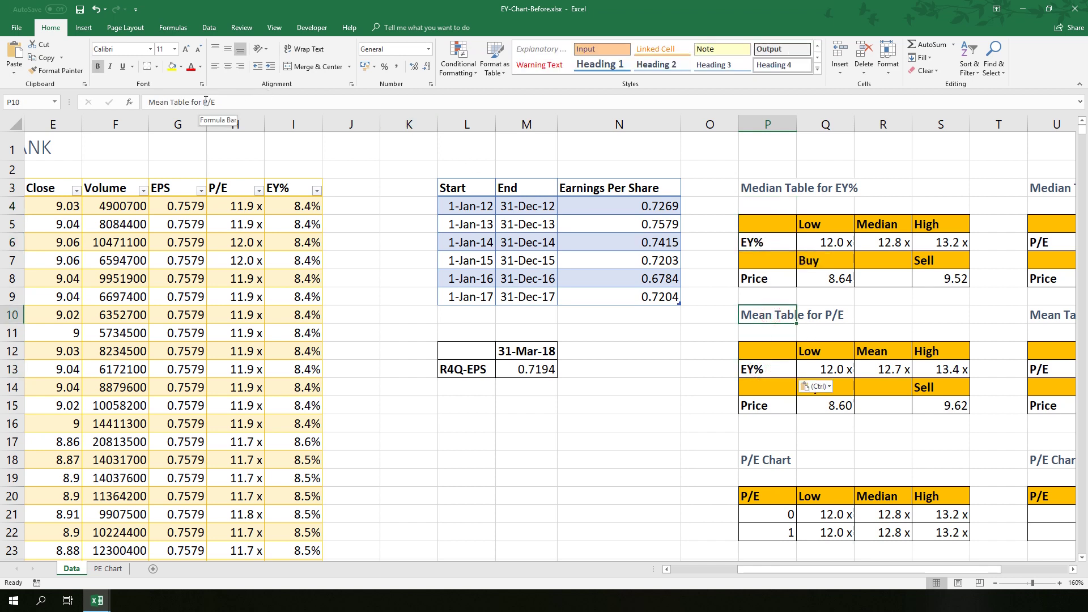
drag(217, 102, 204, 102)
text(EY%)
click(765, 462)
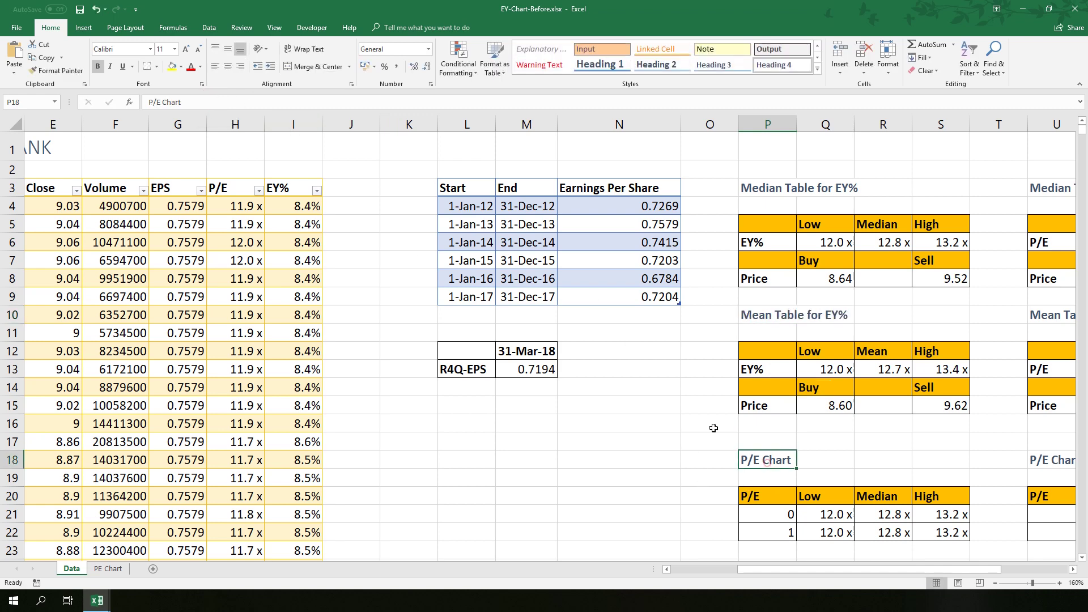
- Change the chart table's title and column header from P/E to EY%
drag(162, 102, 148, 102)
key(ctrl+v)
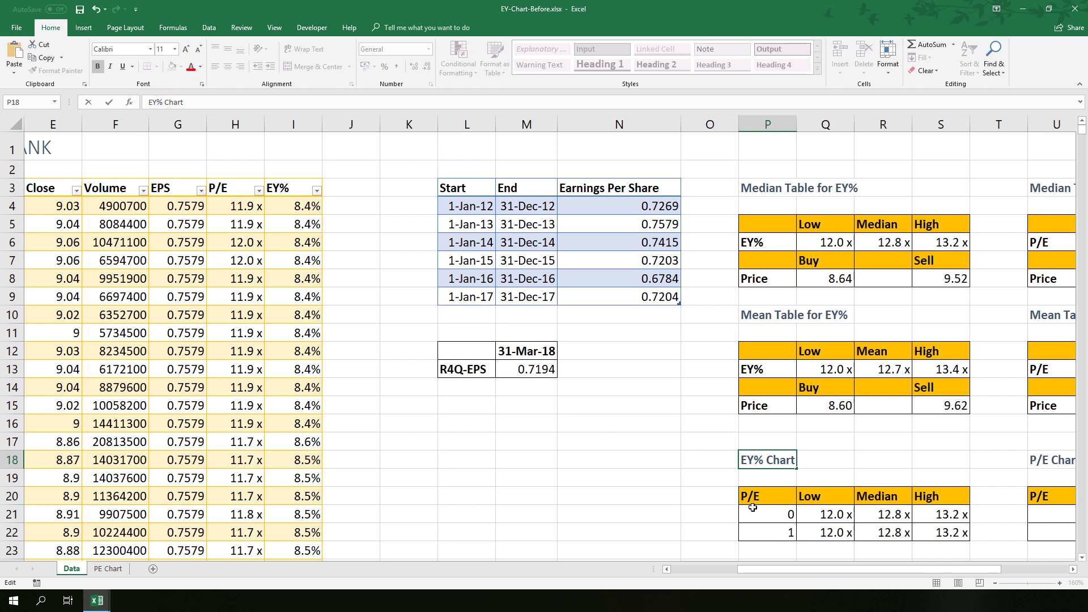
click(761, 498)
key(ctrl+v)
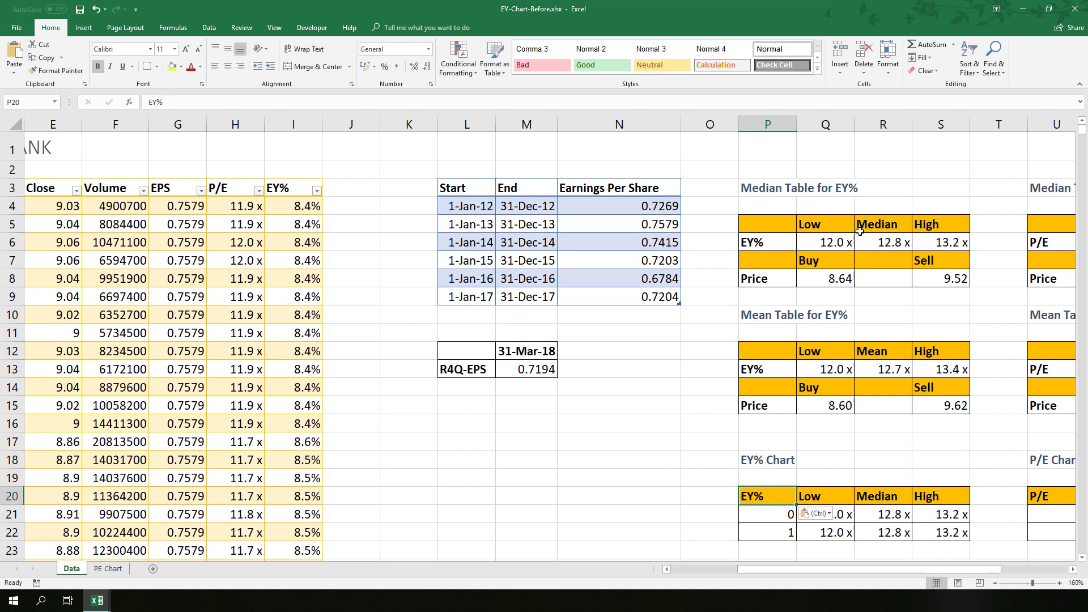
- Switch the median table's Low formula from STOCK_PRICES[P/E] to STOCK_PRICES[EY%]
click(829, 243)
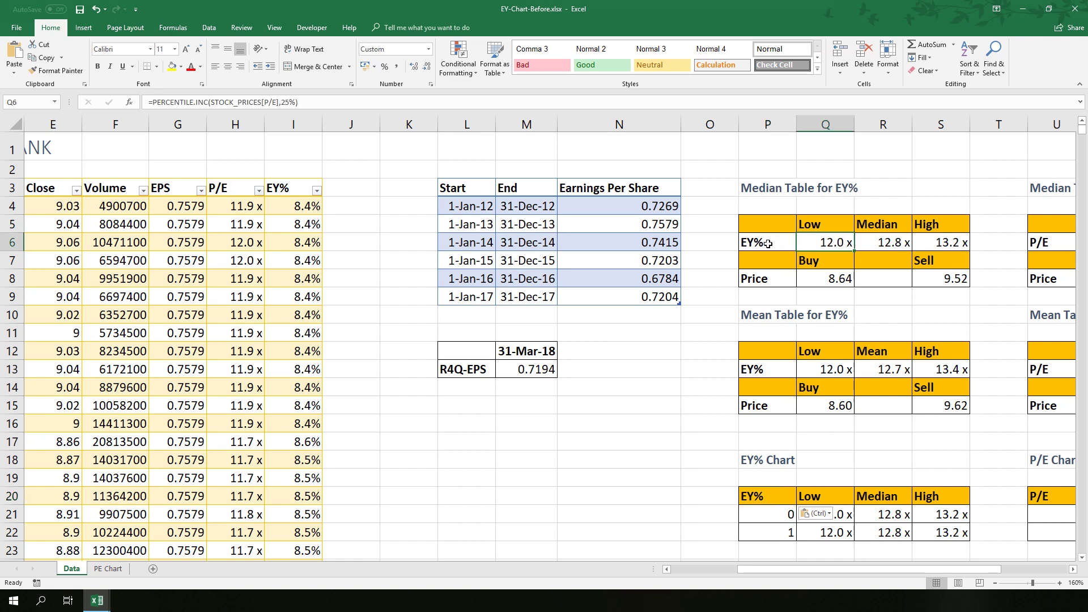
click(879, 247)
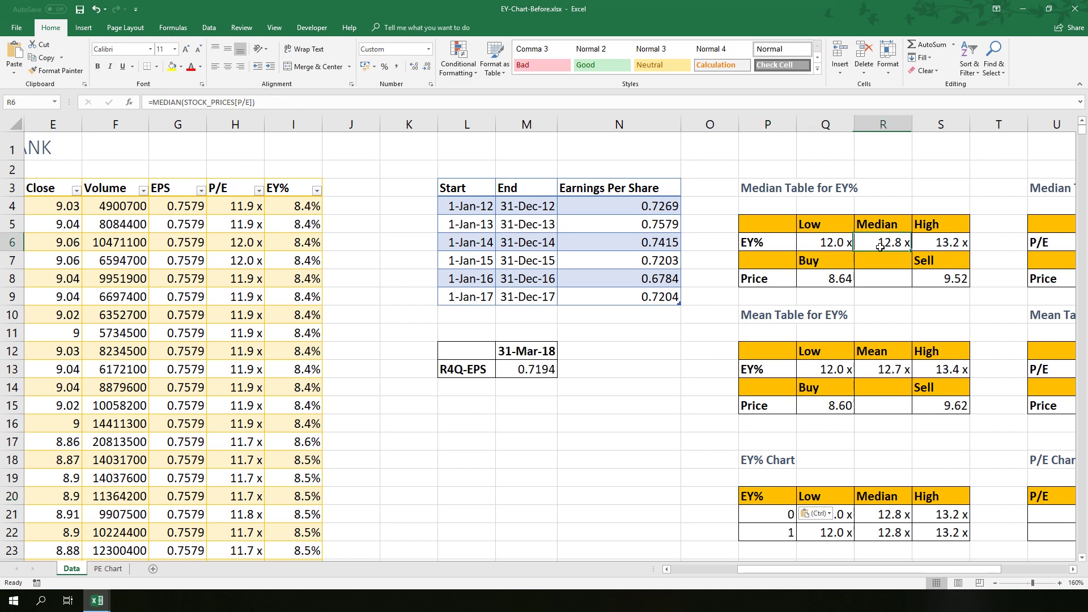
click(816, 240)
click(891, 244)
click(930, 244)
click(837, 244)
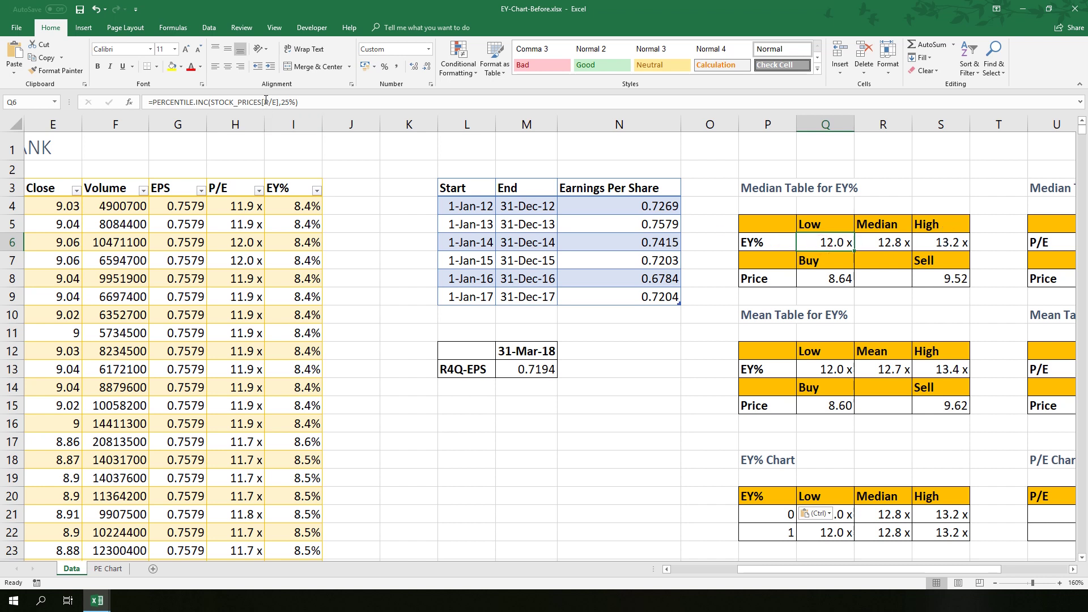
drag(263, 102, 277, 102)
text(EY%)
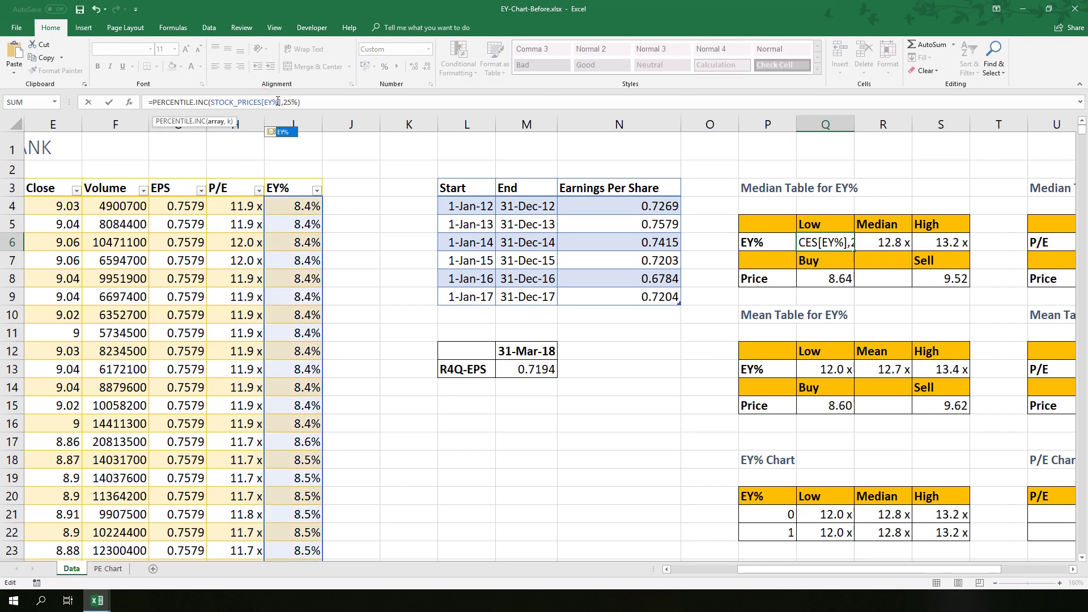
key(Escape)
key(Return)
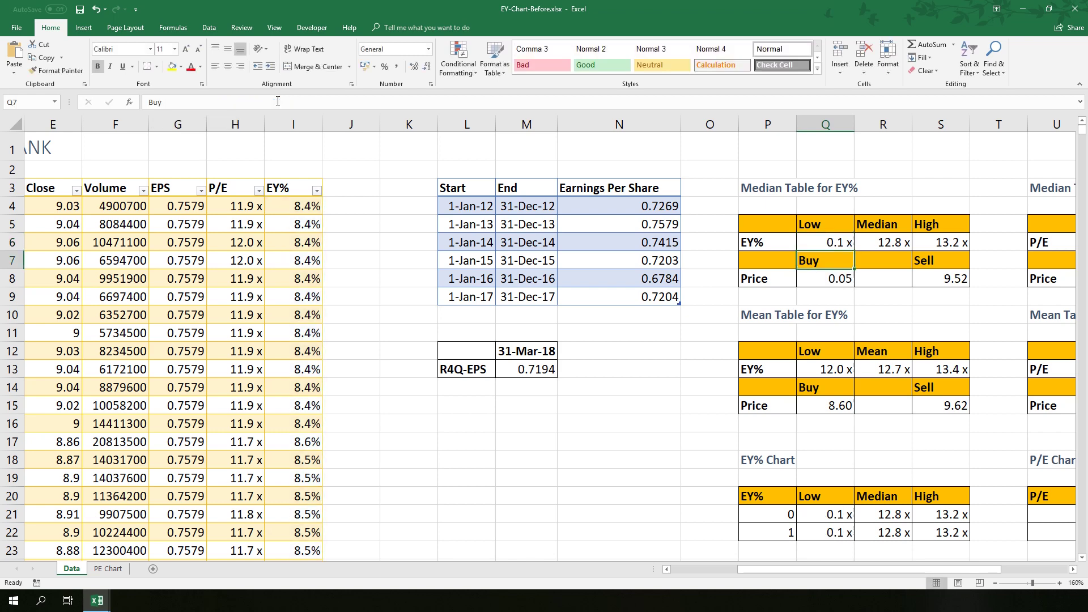
- Point the Median and High formulas at STOCK_PRICES[EY%] as well
click(859, 239)
drag(236, 102, 249, 102)
text(EY%)
key(Return)
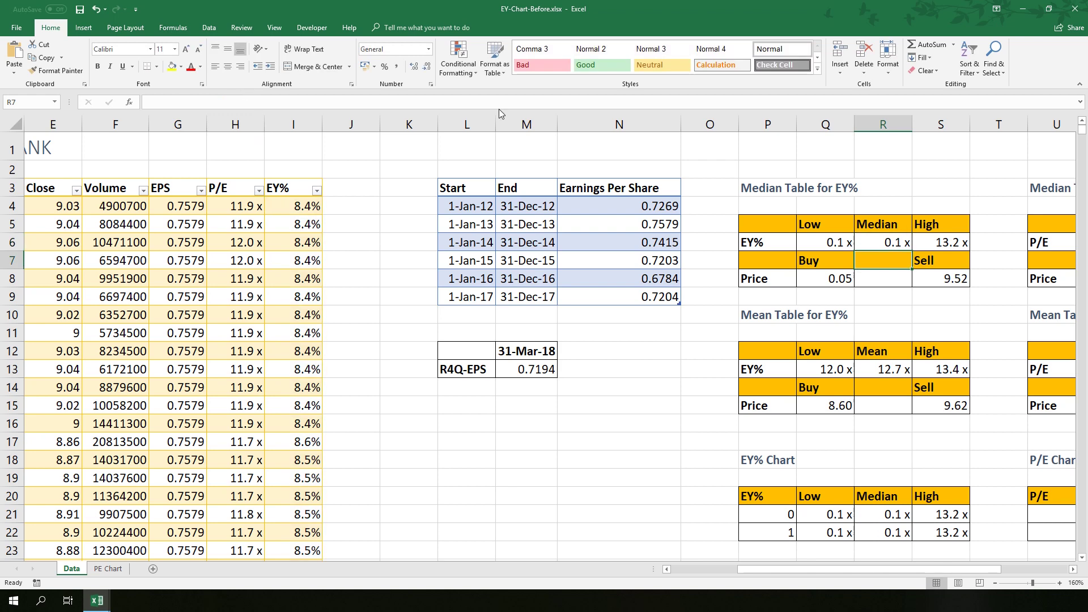
click(944, 247)
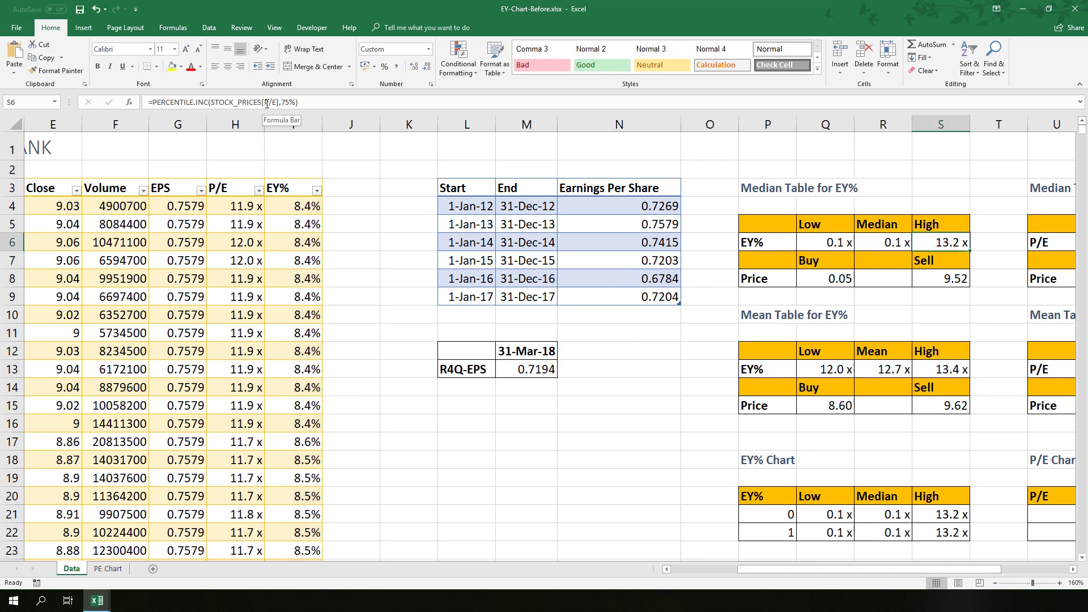
drag(263, 102, 279, 102)
text(EY%)
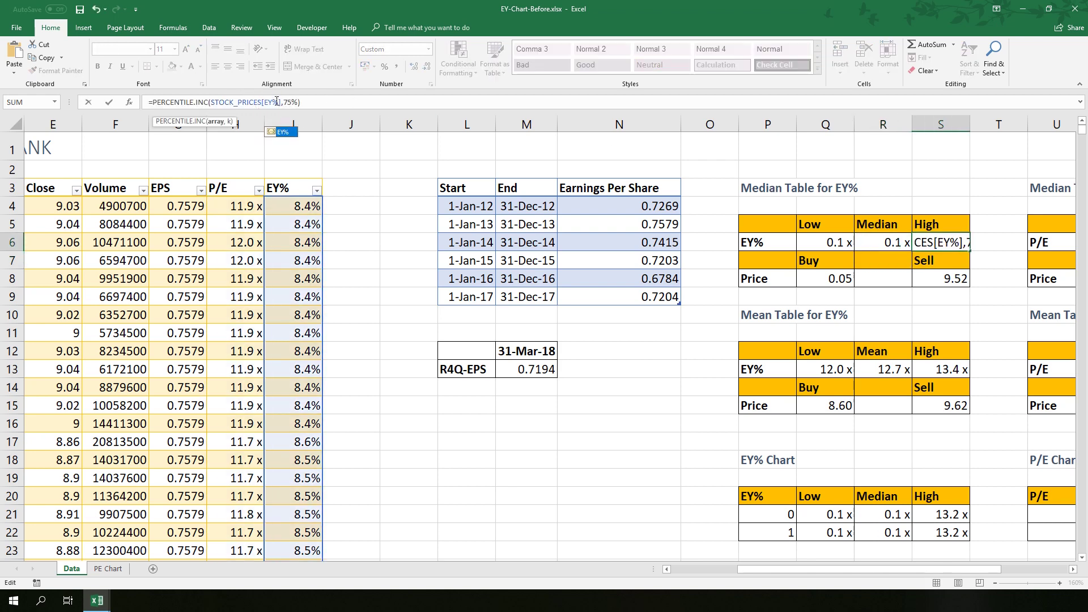
key(Return)
- Change the mean table's Low formula in Q13 to use [EY%] instead of [P/E]
drag(840, 377, 922, 375)
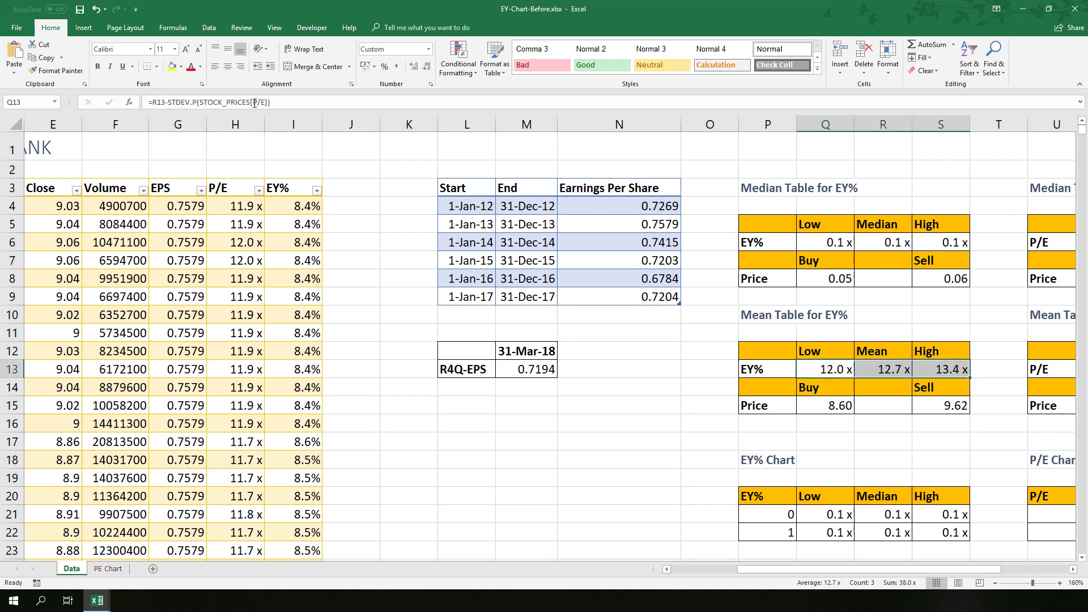
click(813, 366)
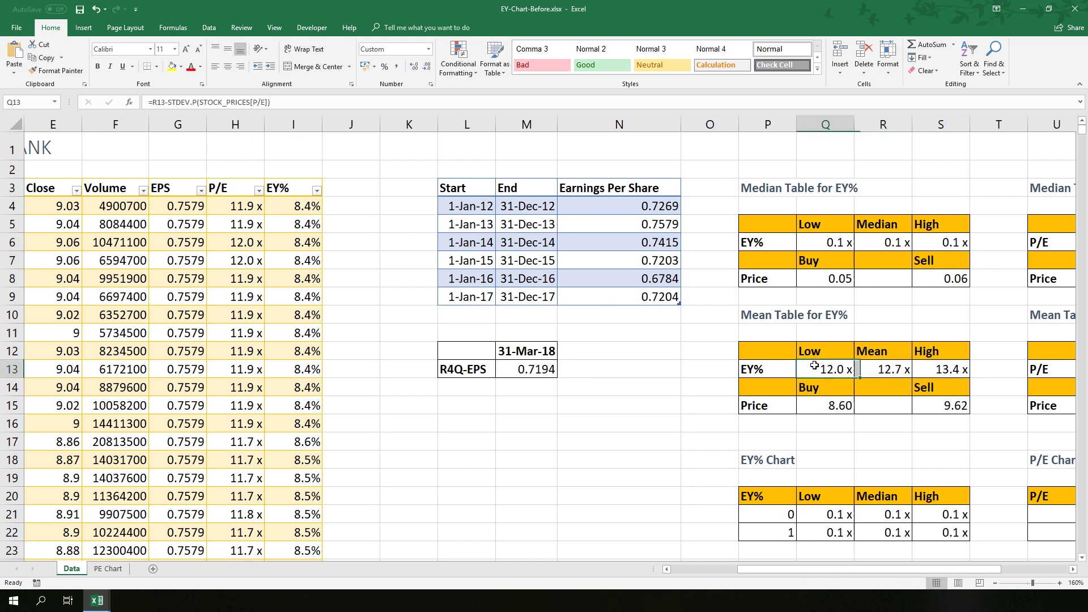
click(260, 101)
drag(252, 102, 266, 102)
text(EY%)
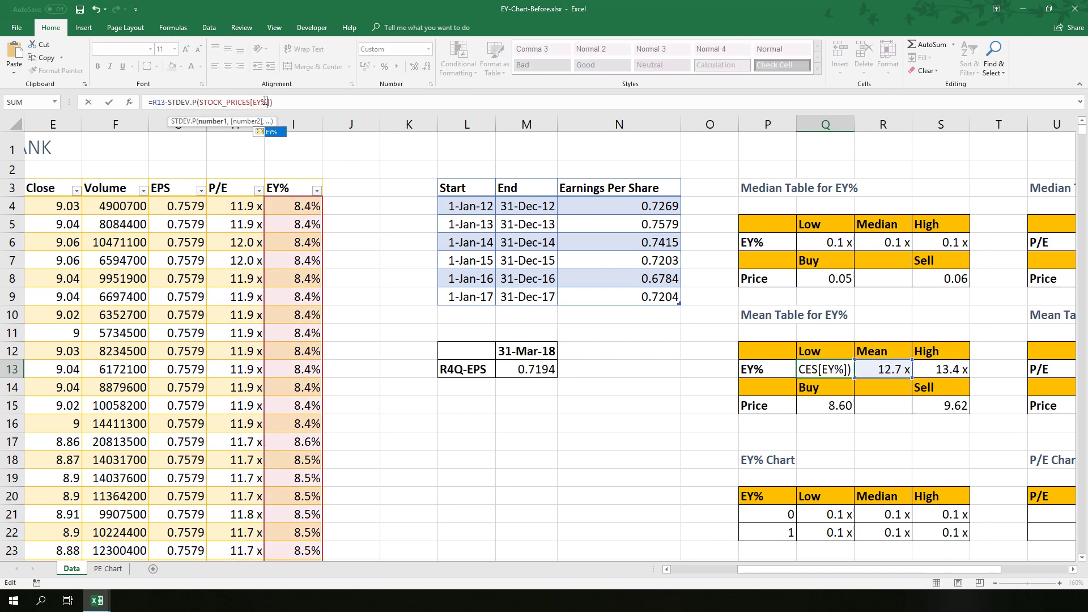
key(Return)
- Change the AVERAGE Mean formula and the High formula to use [EY%] too
click(867, 375)
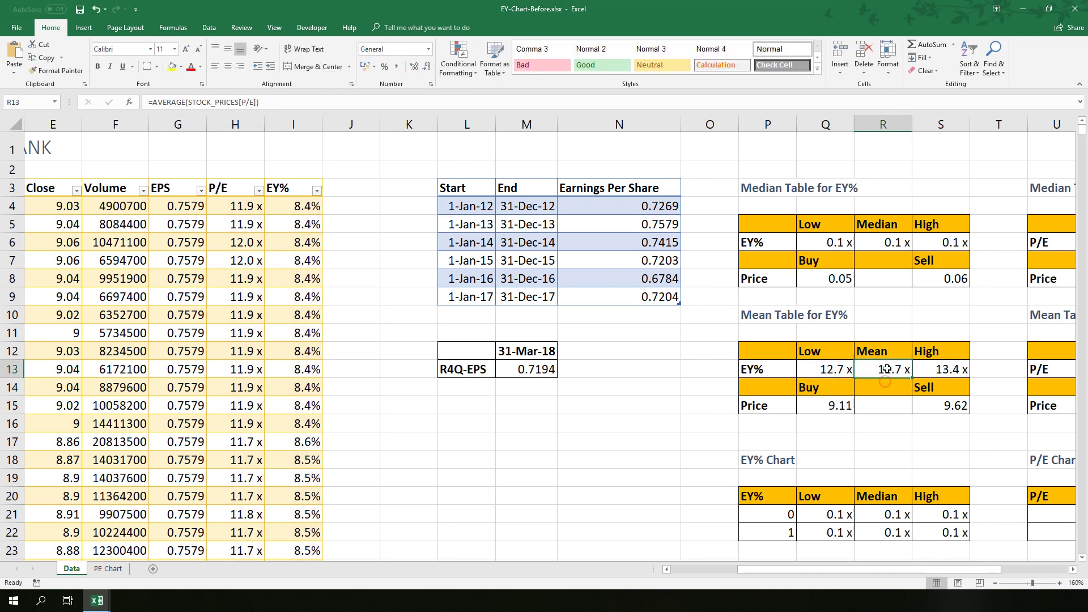
drag(241, 102, 251, 102)
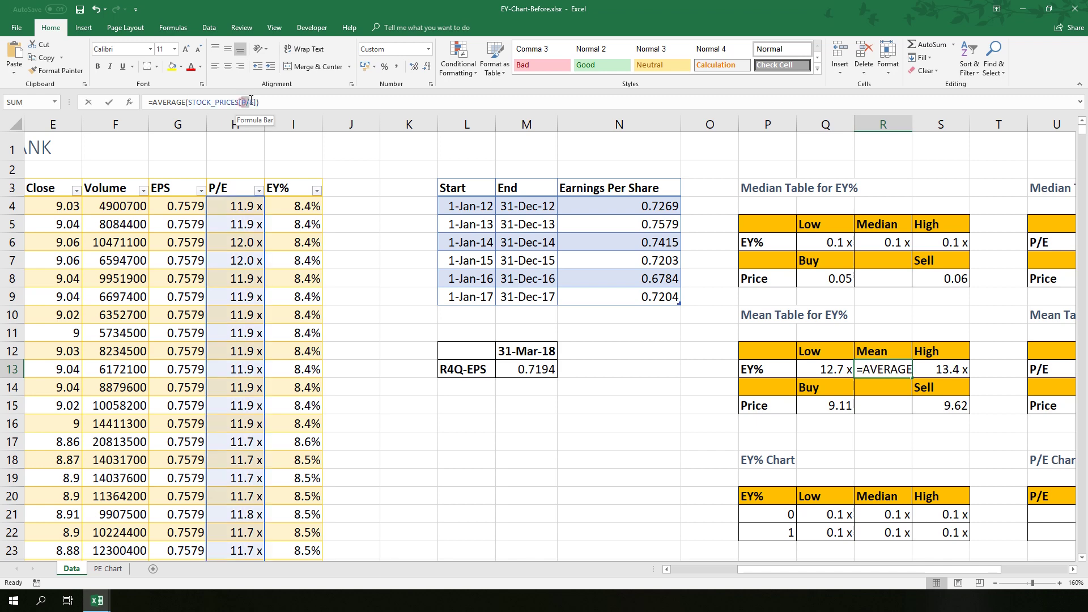
text(EY%)
key(Return)
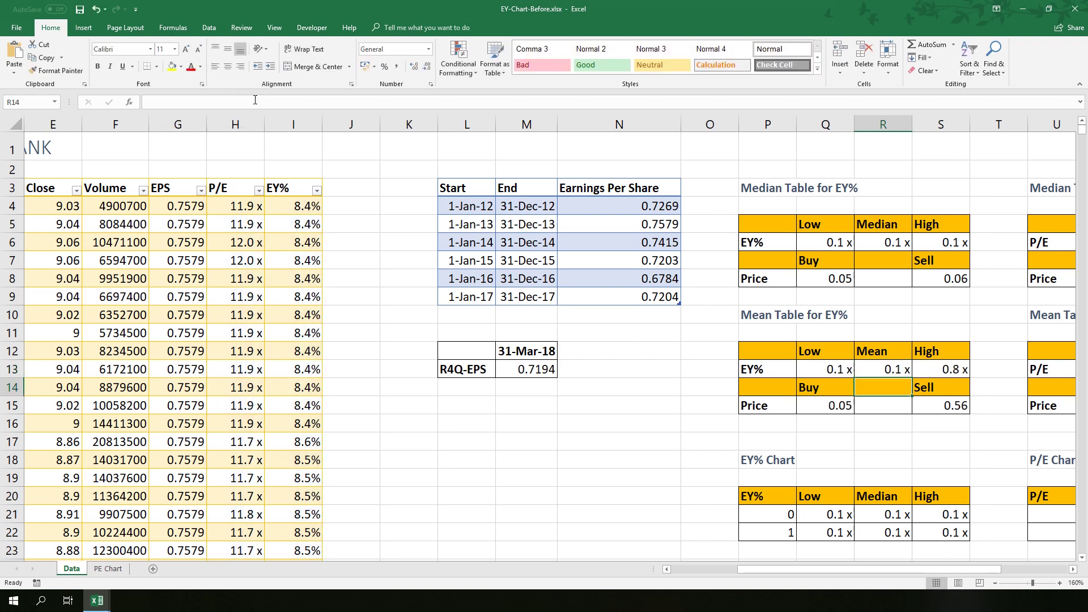
click(927, 372)
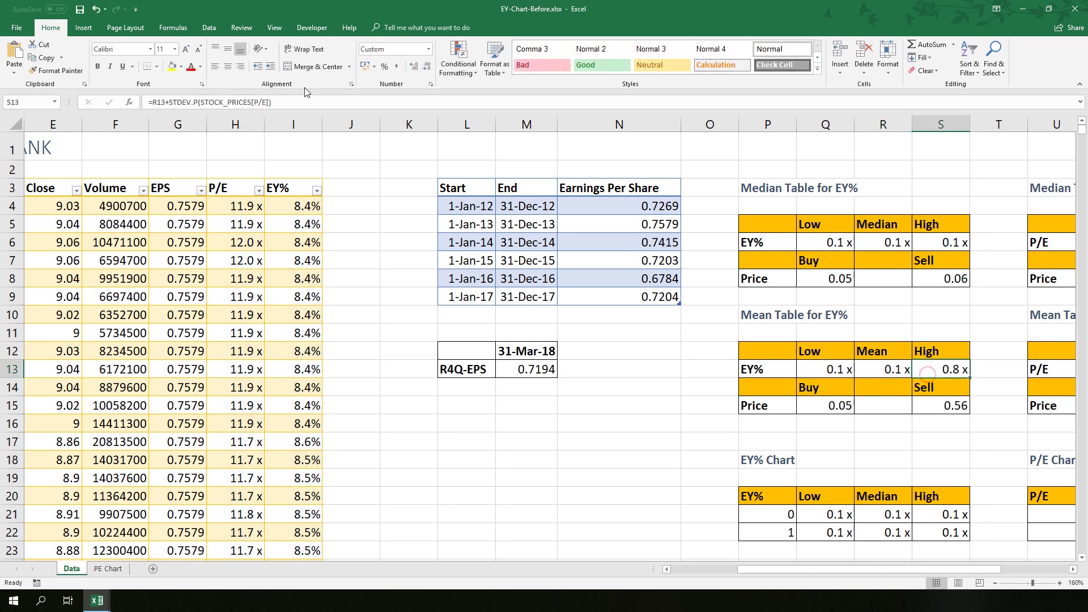
drag(255, 102, 268, 102)
text(EY%)
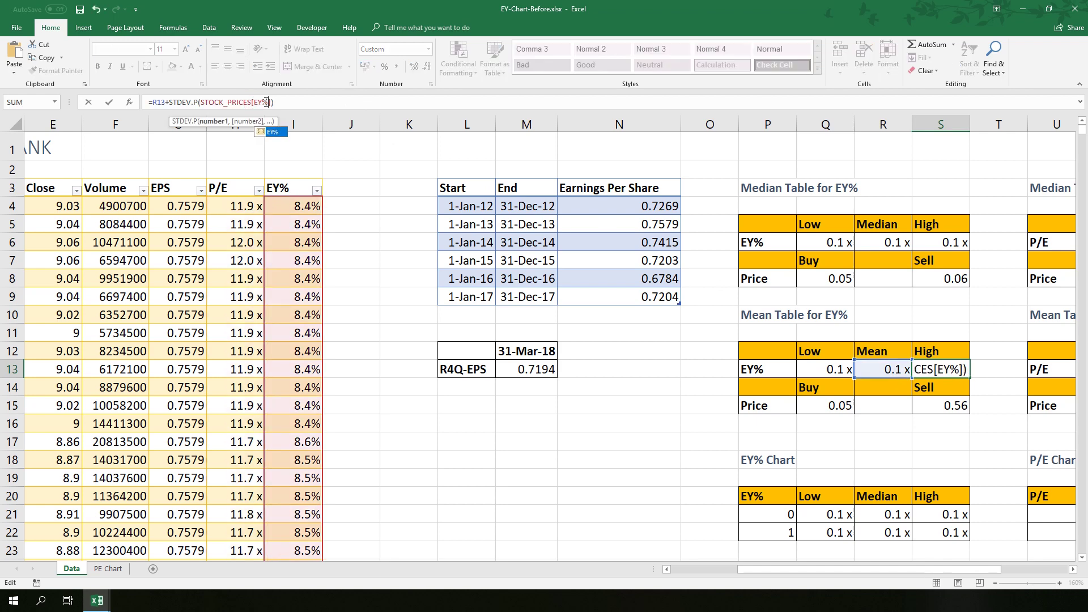
key(Return)
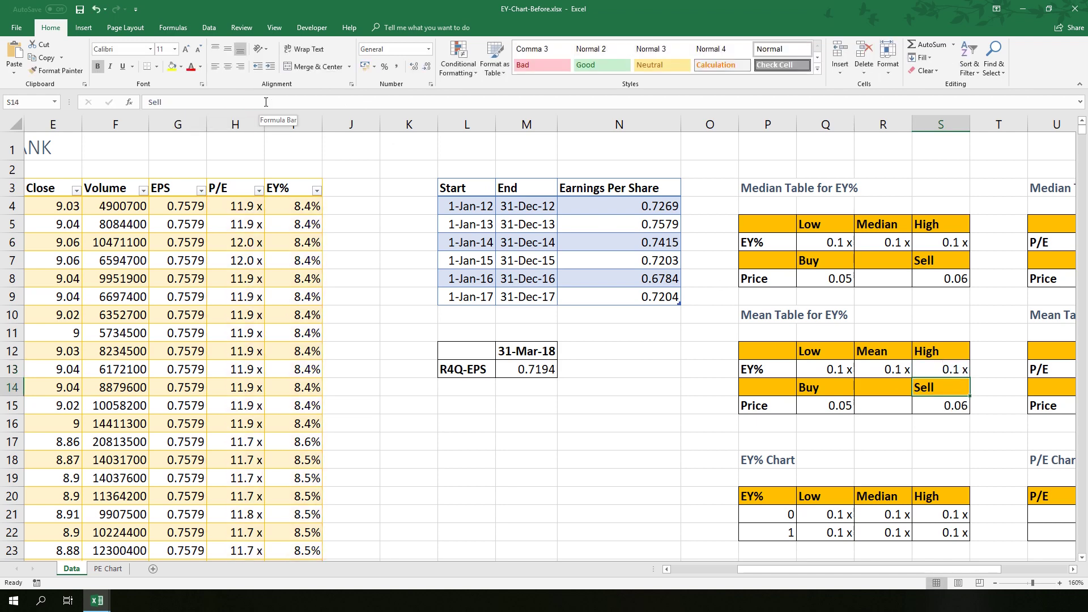
- Format the six EY% values in Q6:S6 and Q13:S13 as Percentage
click(829, 244)
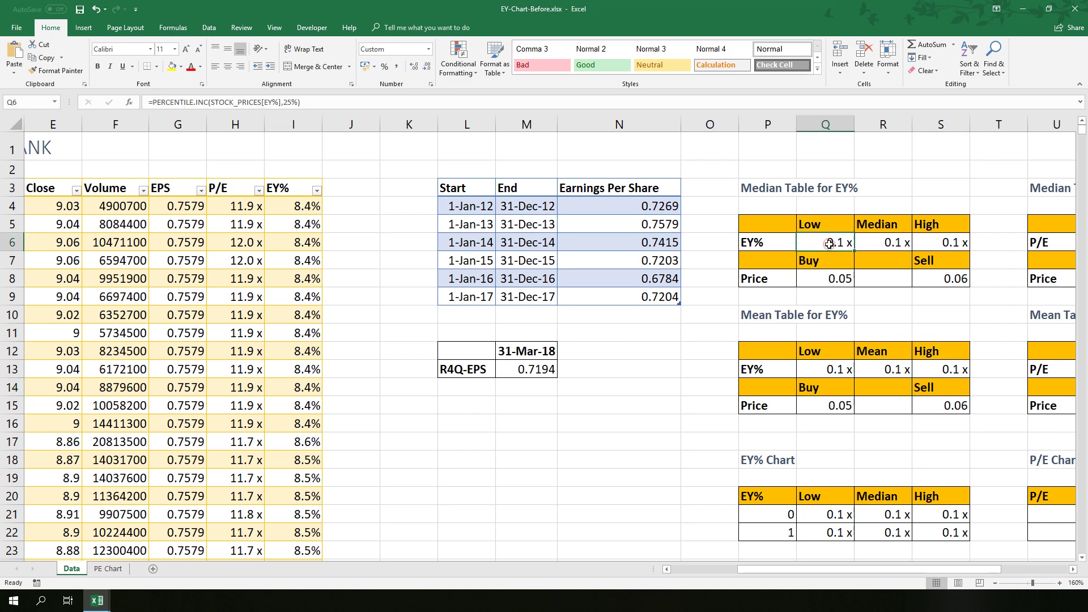
drag(829, 243, 952, 244)
ctrl+click(828, 371)
drag(828, 371, 936, 365)
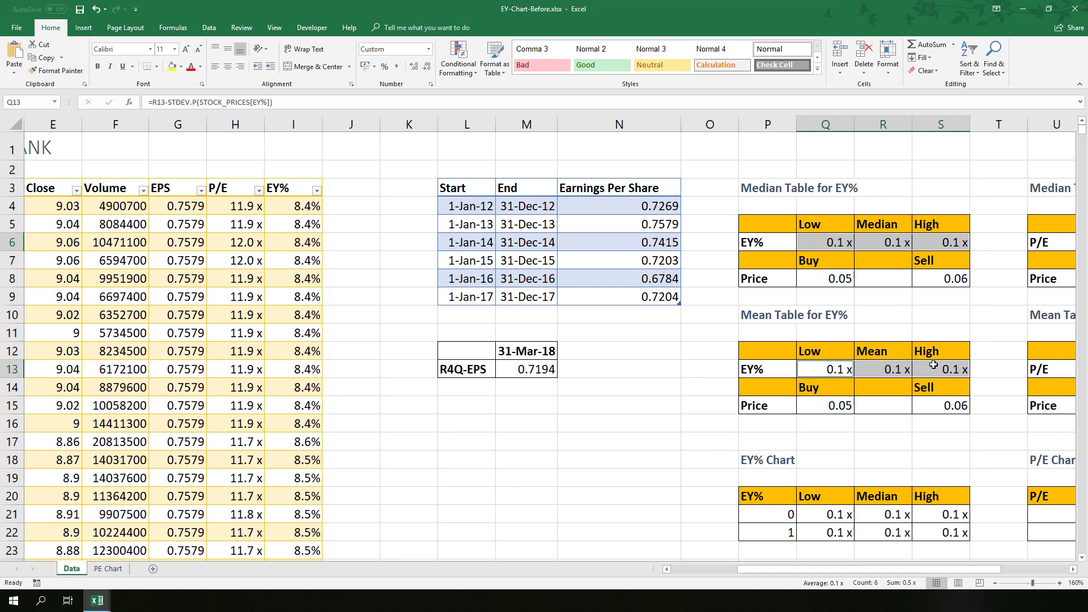
click(428, 50)
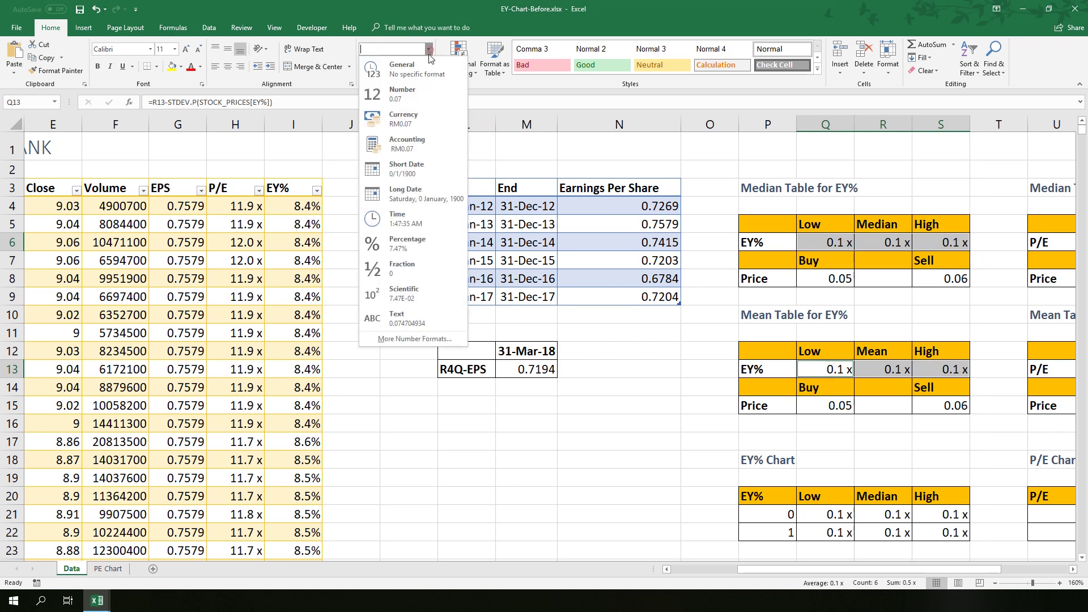
click(396, 338)
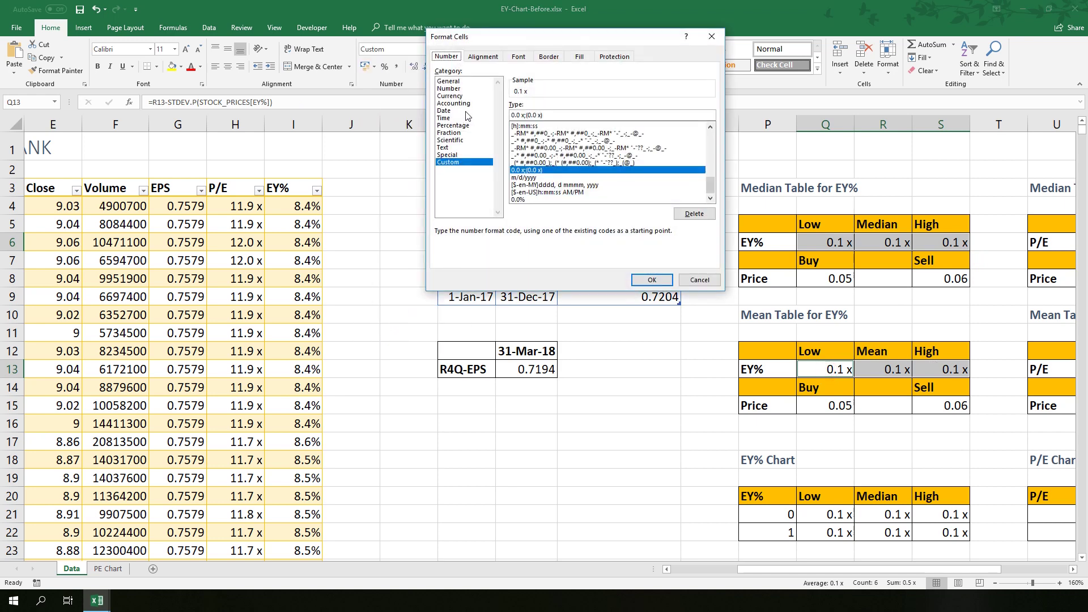
click(461, 125)
click(651, 280)
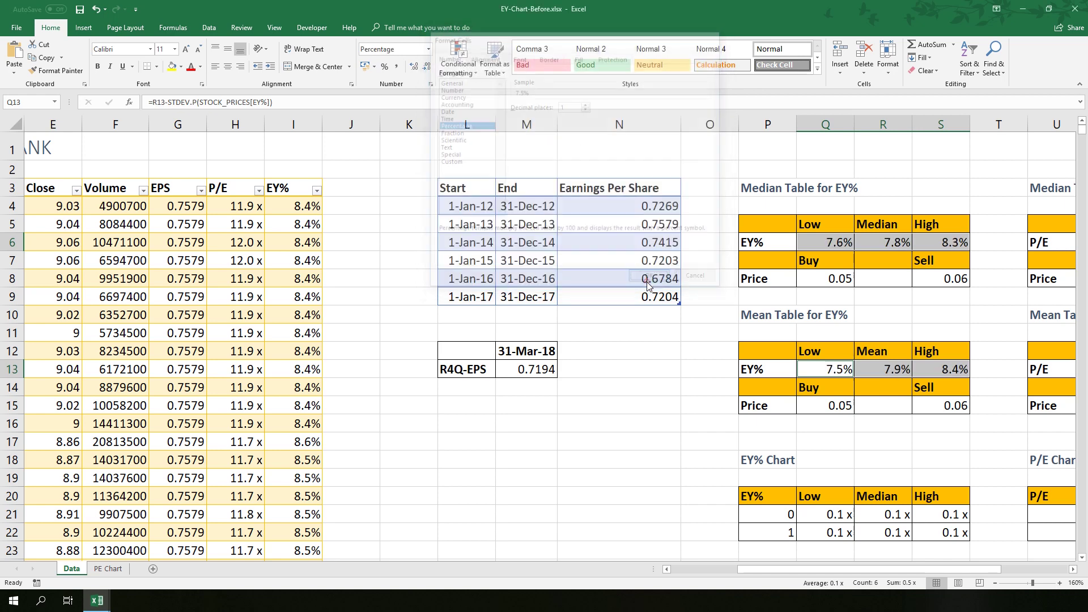
click(833, 279)
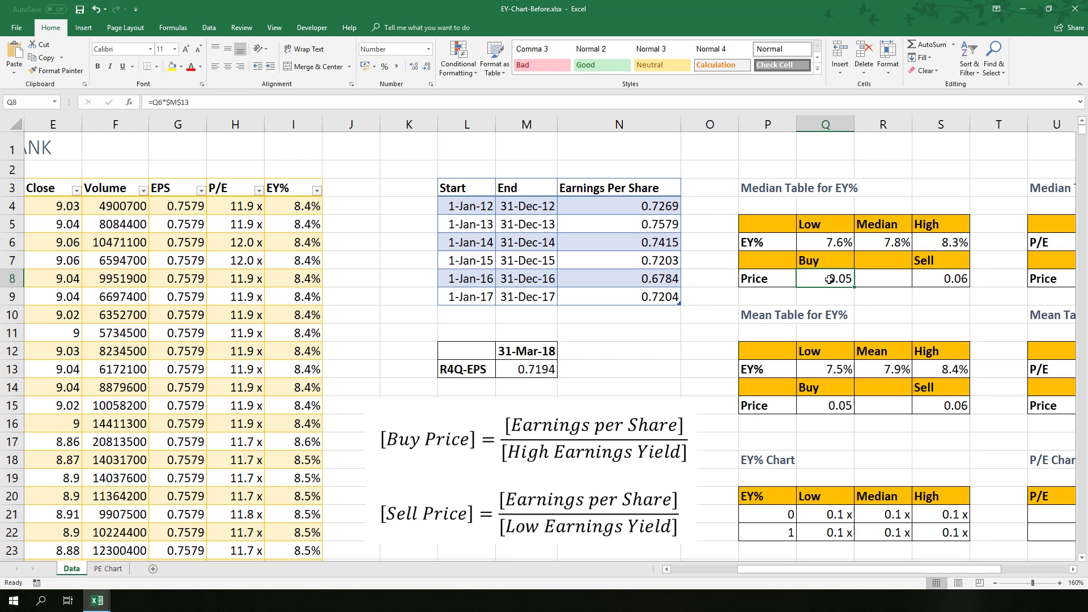
- Relabel the median table's price row Sell under Low and Buy under High
click(947, 225)
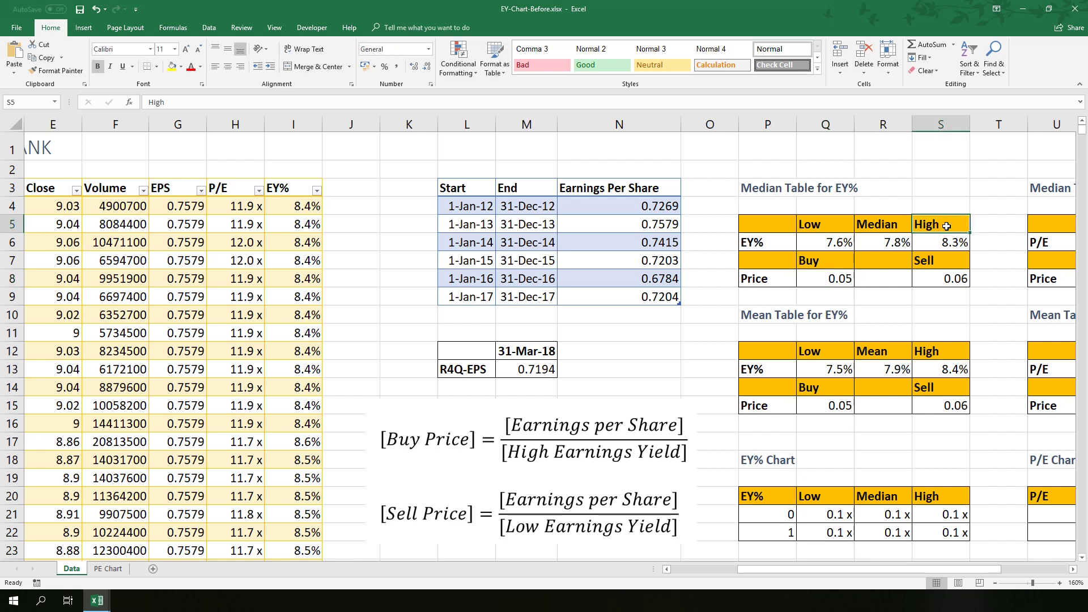
click(944, 258)
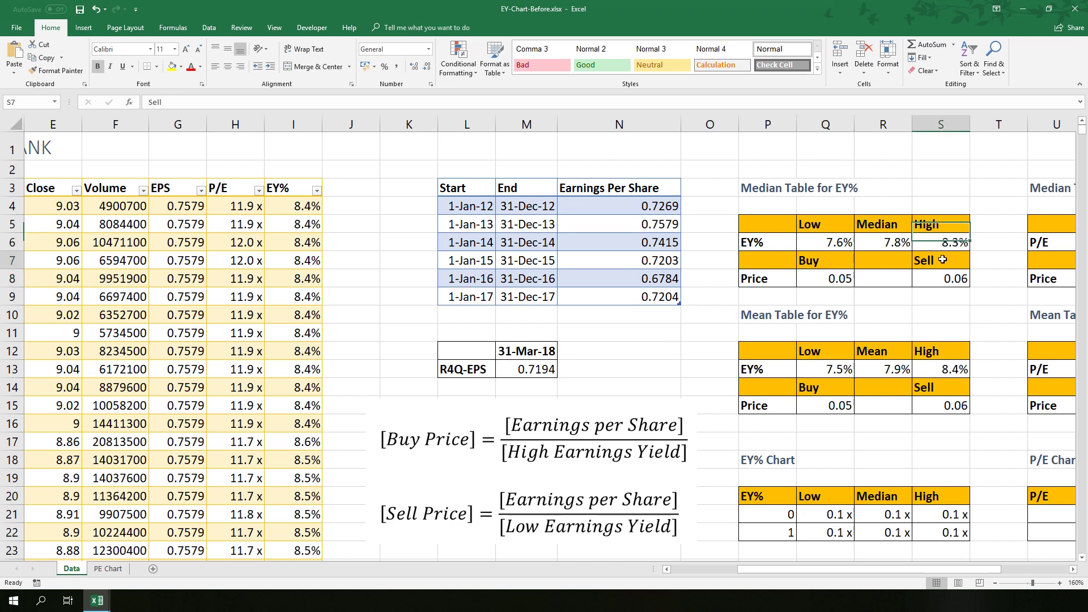
click(816, 224)
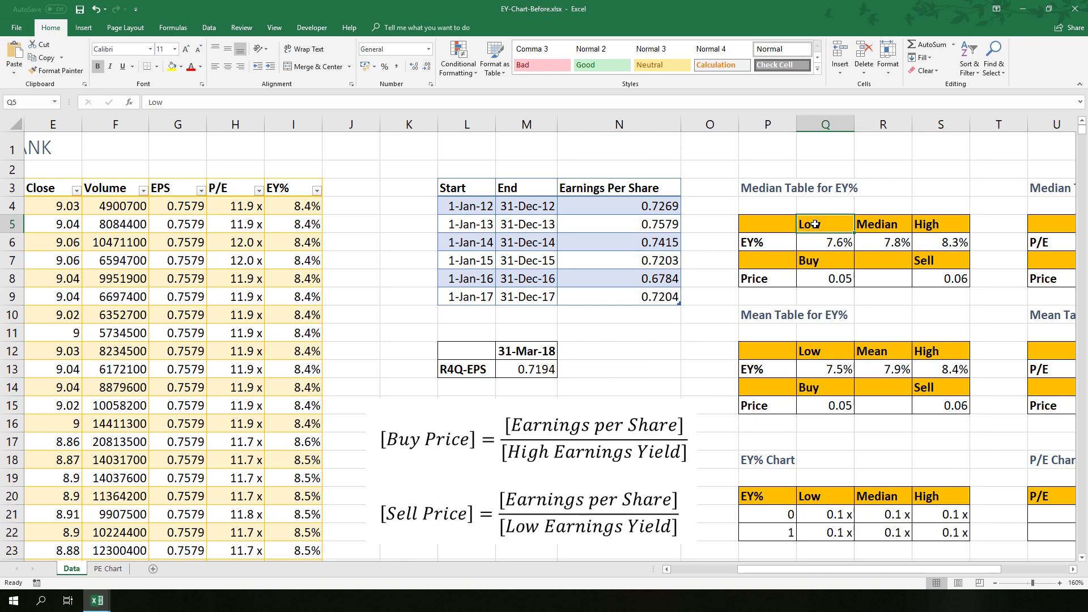
click(830, 261)
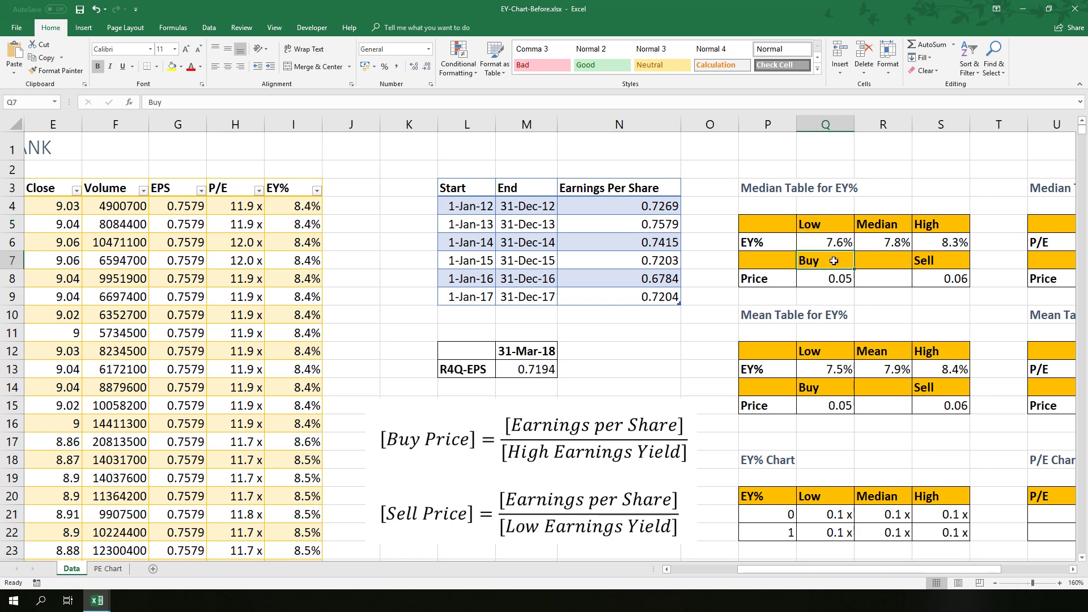
text(Sell)
key(Tab)
key(Tab)
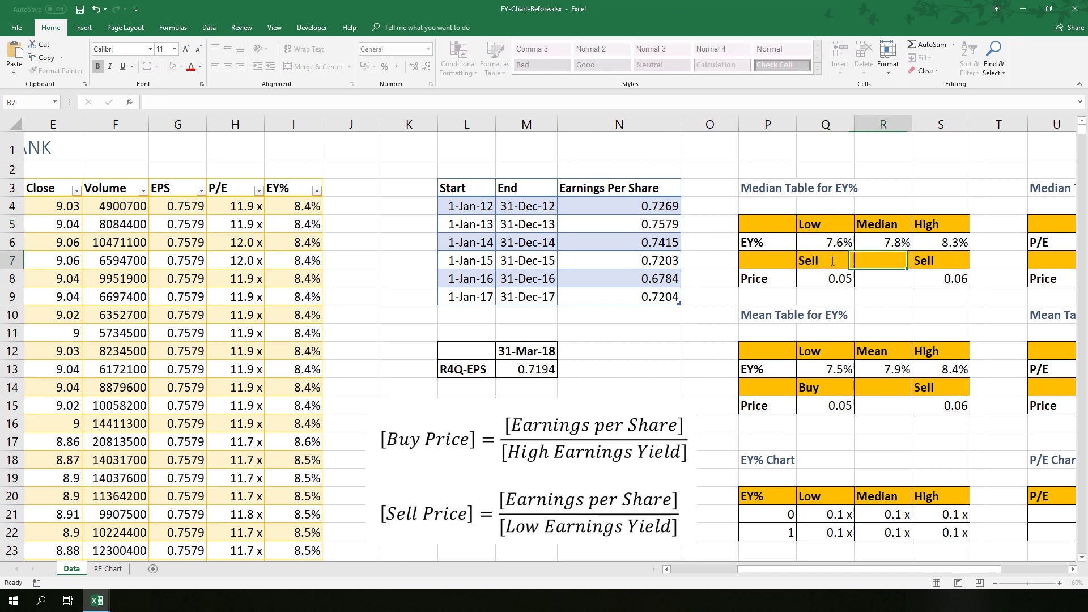
text(Buy)
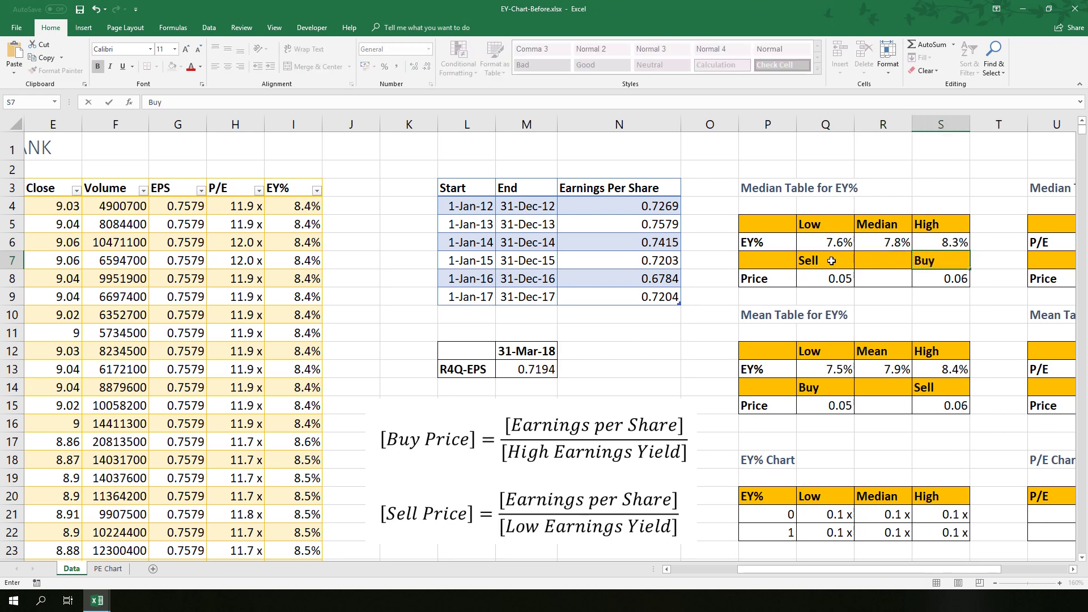
- Copy the Sell/Buy labels into the mean table's price row
drag(832, 260, 924, 262)
key(ctrl+c)
click(830, 391)
key(ctrl+v)
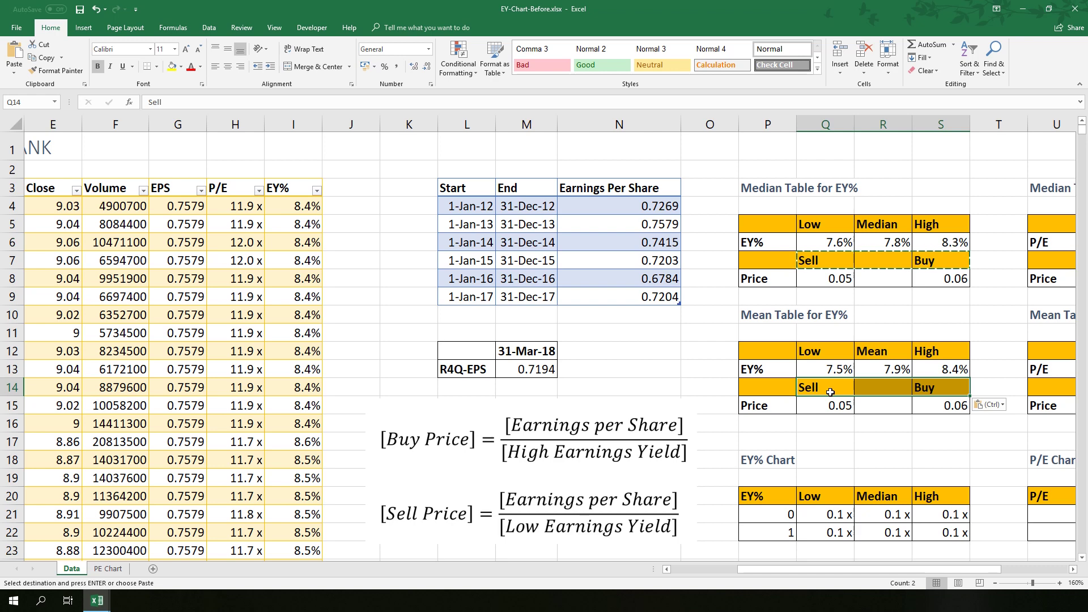
click(830, 277)
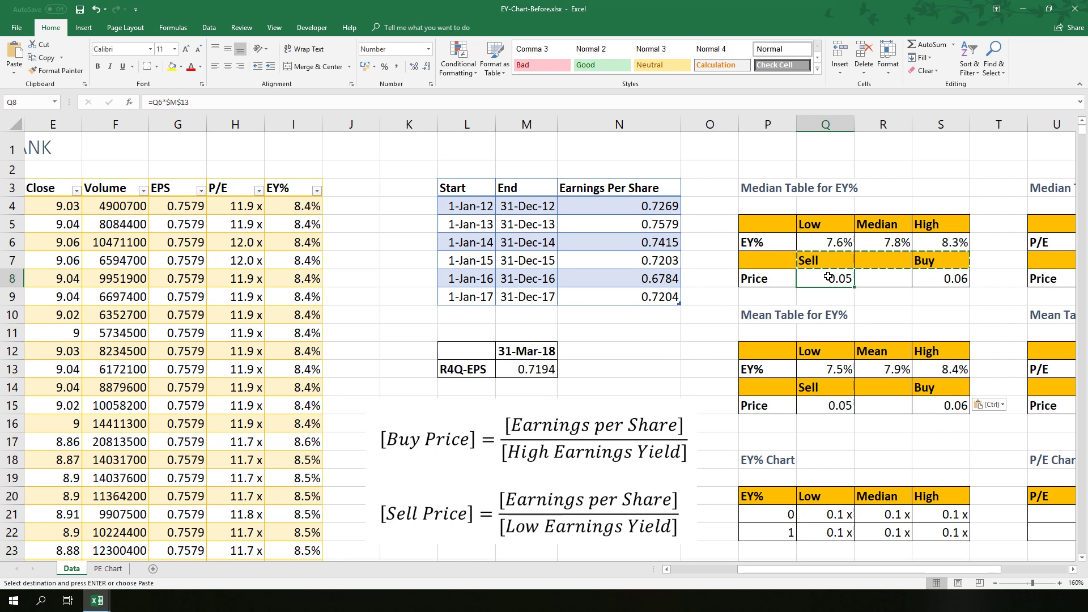
- Enter =$M$13/Q6 in Q8 for a median Sell price of 9.52
text(=)
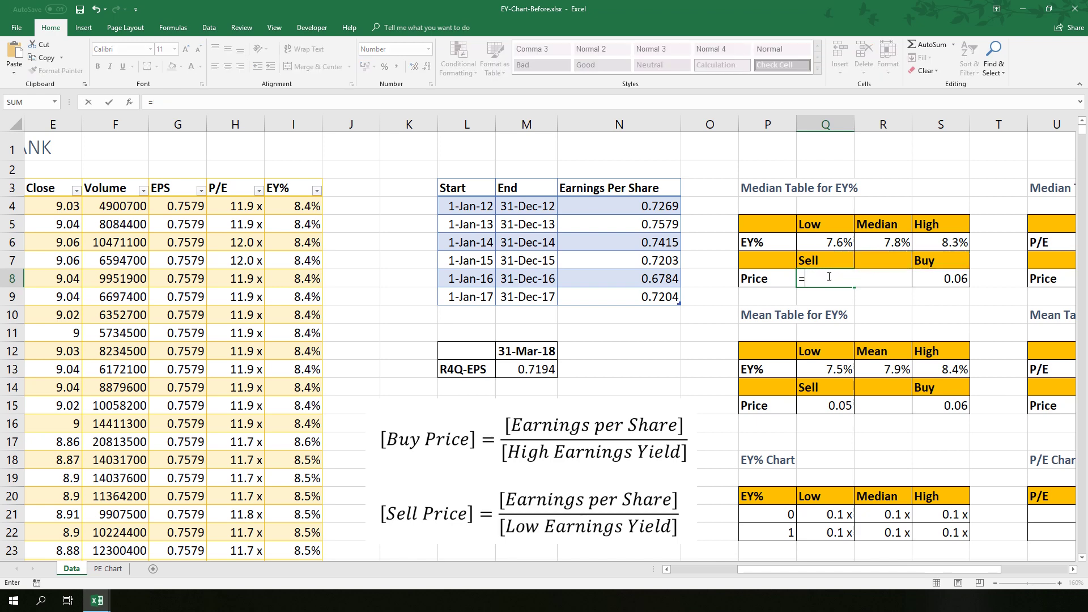
click(534, 370)
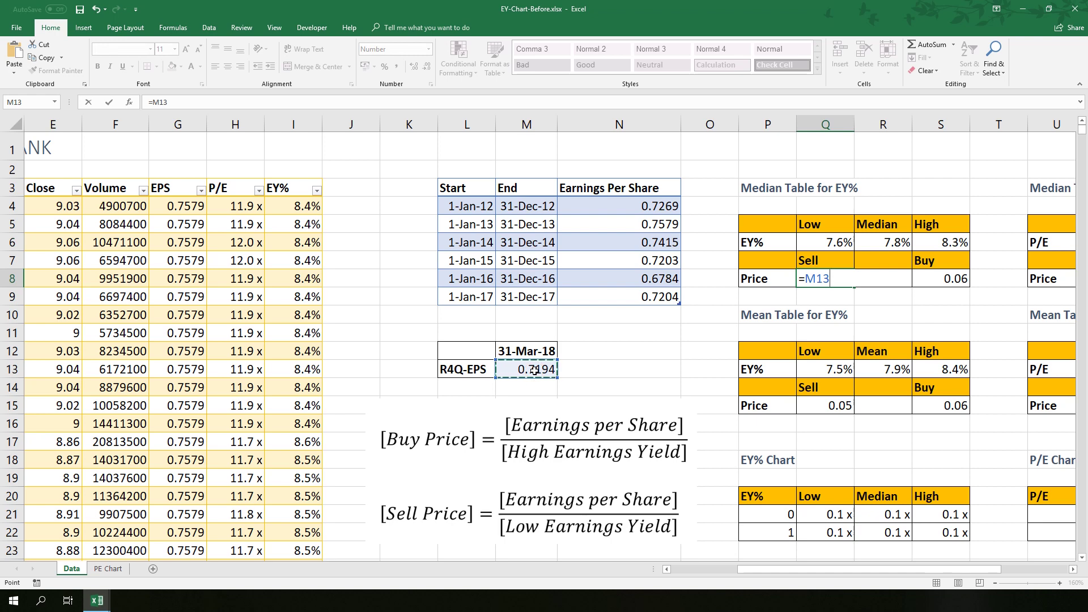
key(F4)
text(/)
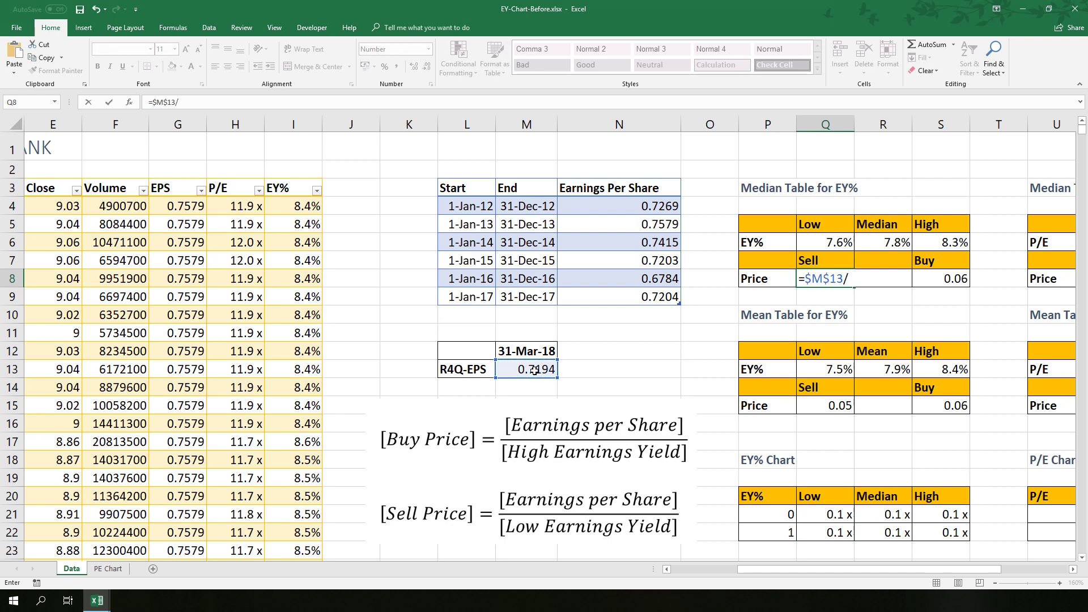
click(827, 242)
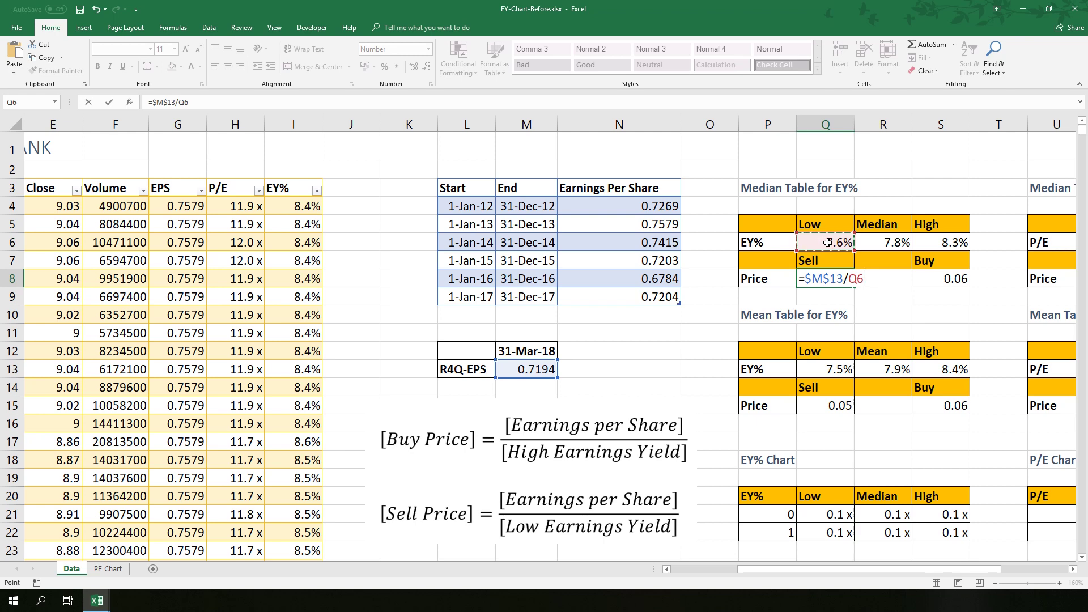
key(Return)
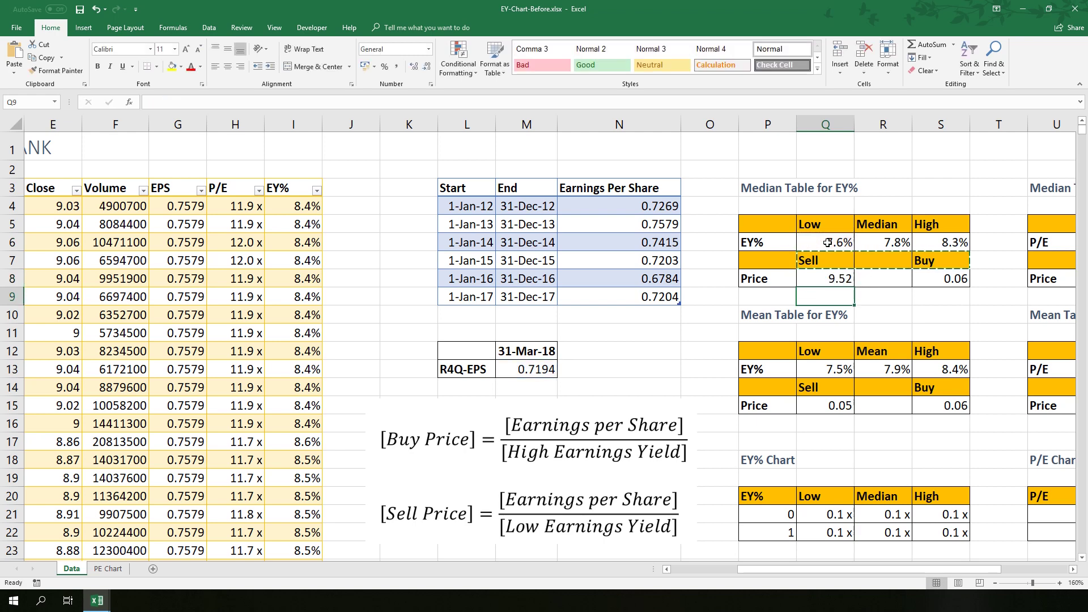
- Enter =$M$13/S6 in S8 for a median Buy price of 8.64
click(937, 278)
text(=)
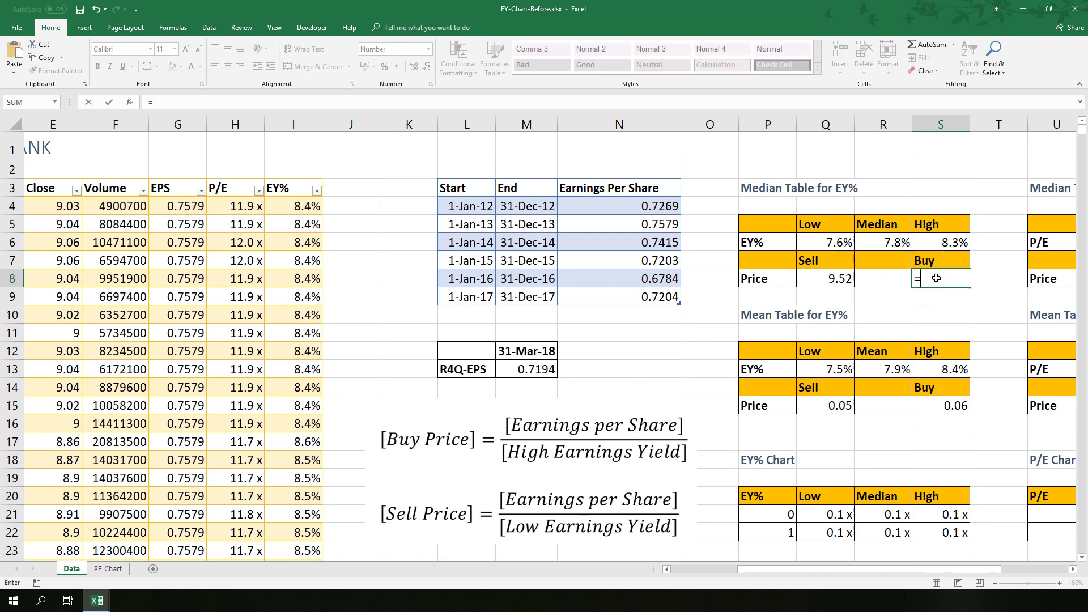
click(523, 368)
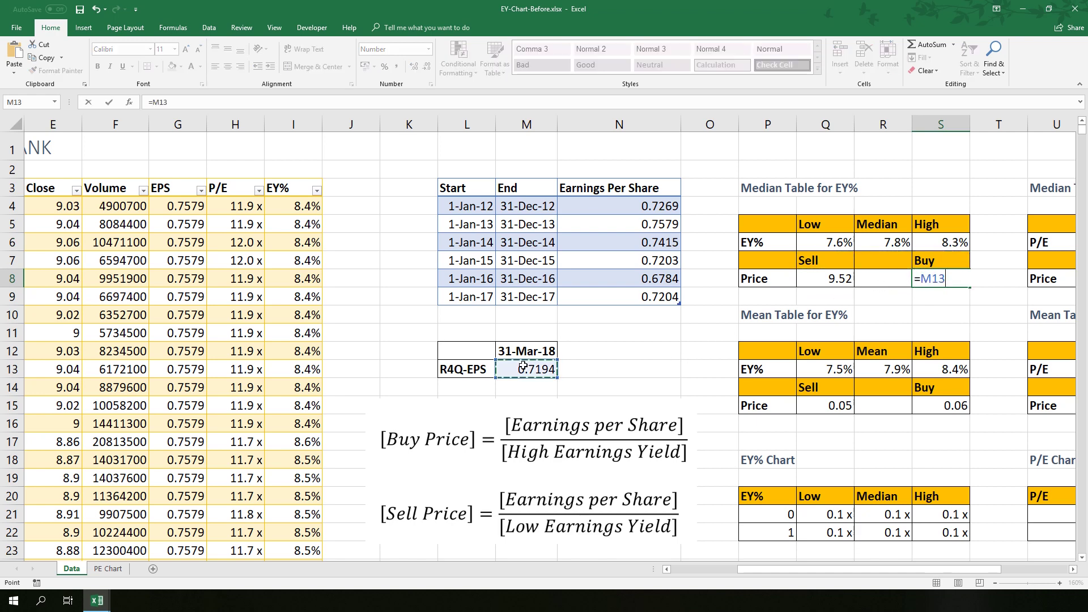
key(F4)
text(/)
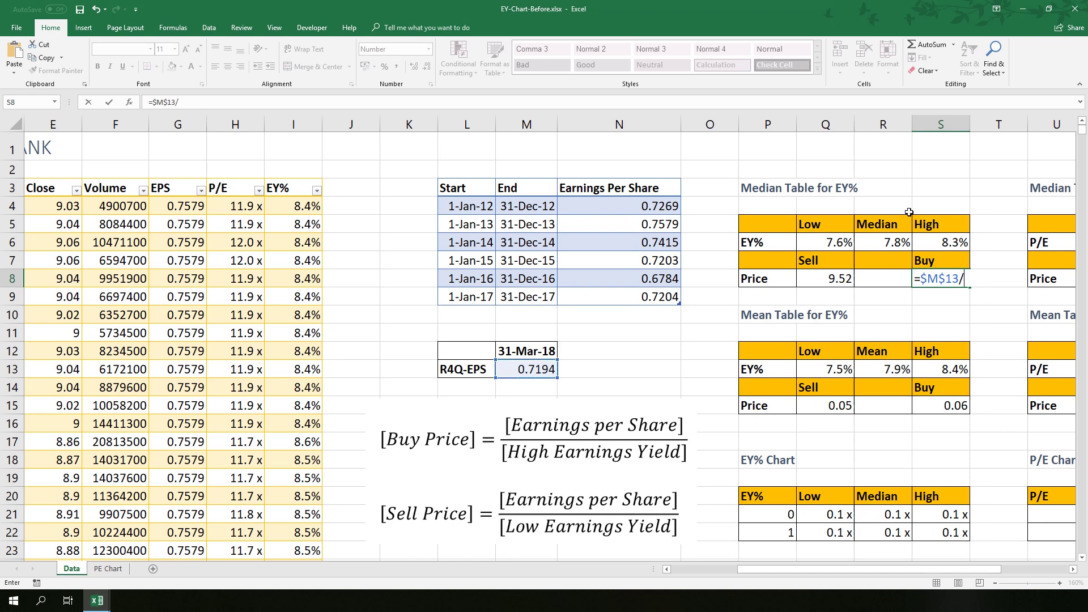
click(950, 244)
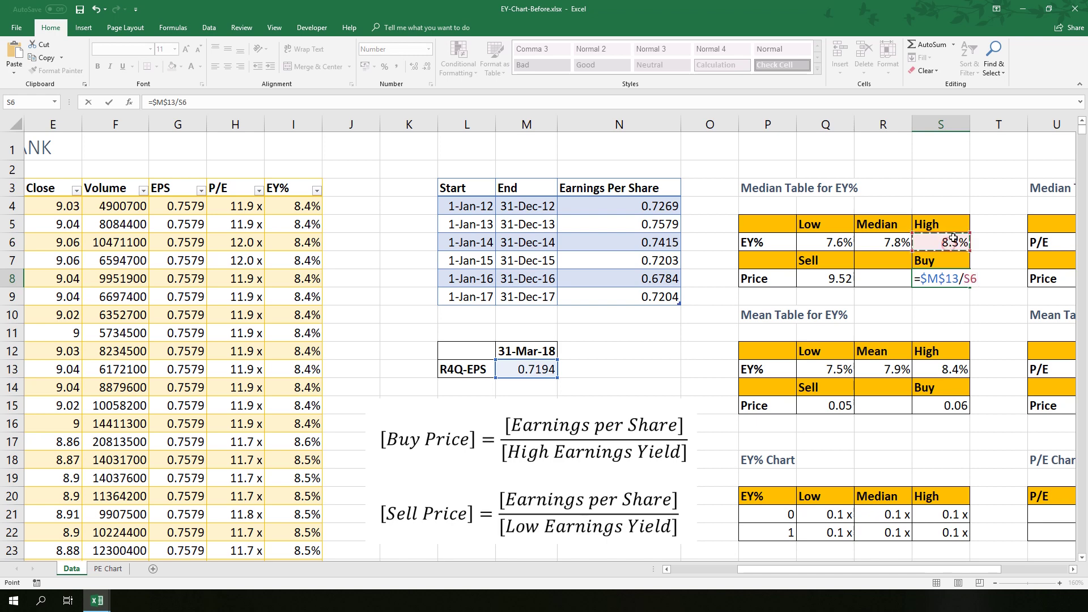
key(Return)
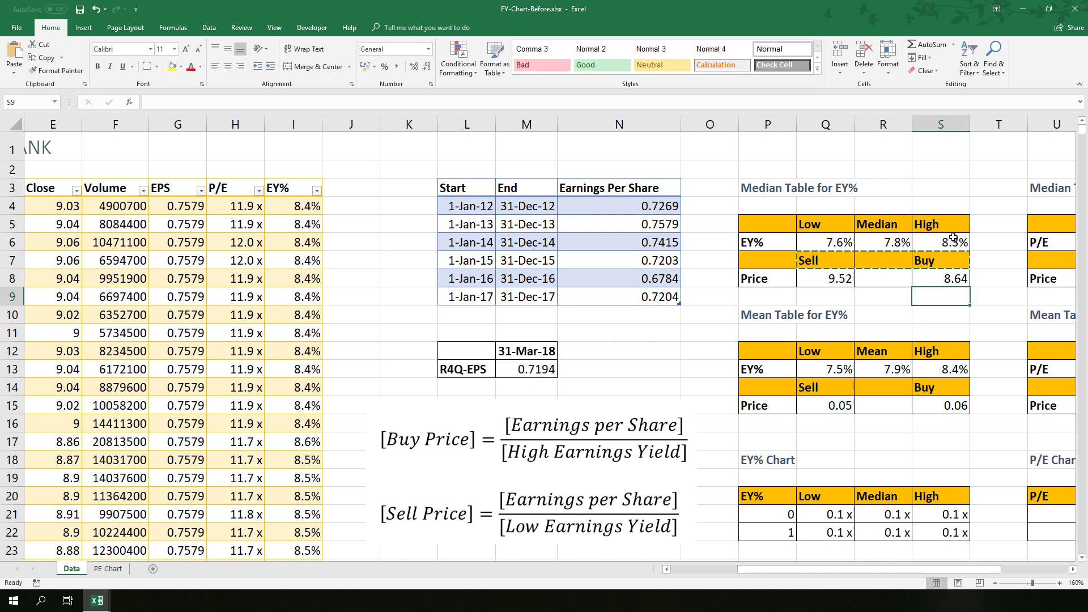
- Copy the price formulas into the mean table, giving Sell 9.63 and Buy 8.59
drag(832, 279, 954, 279)
key(ctrl+c)
click(824, 404)
key(ctrl+v)
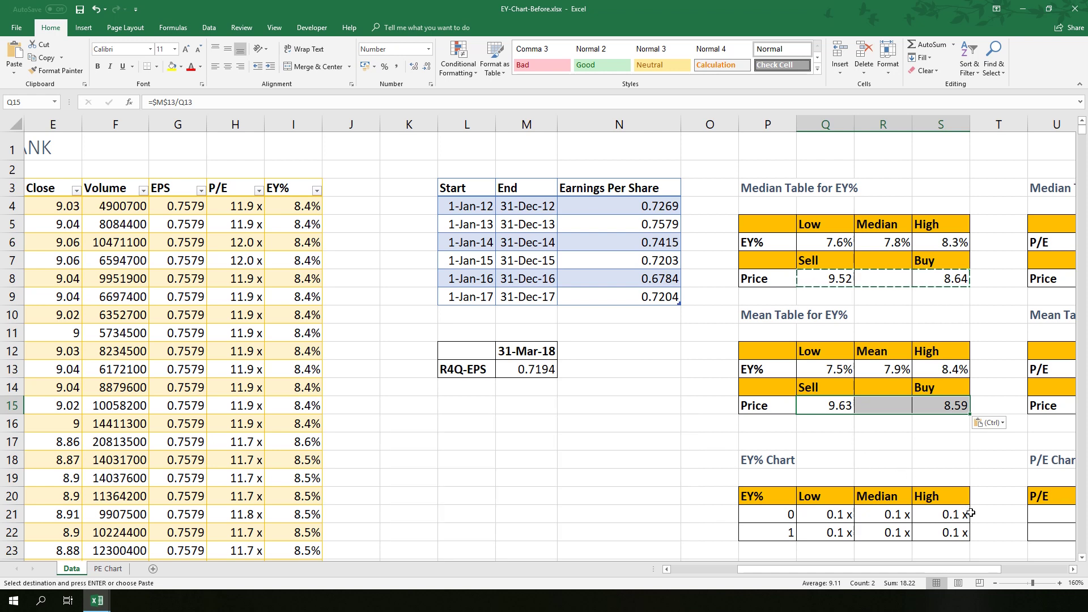
drag(920, 570, 990, 567)
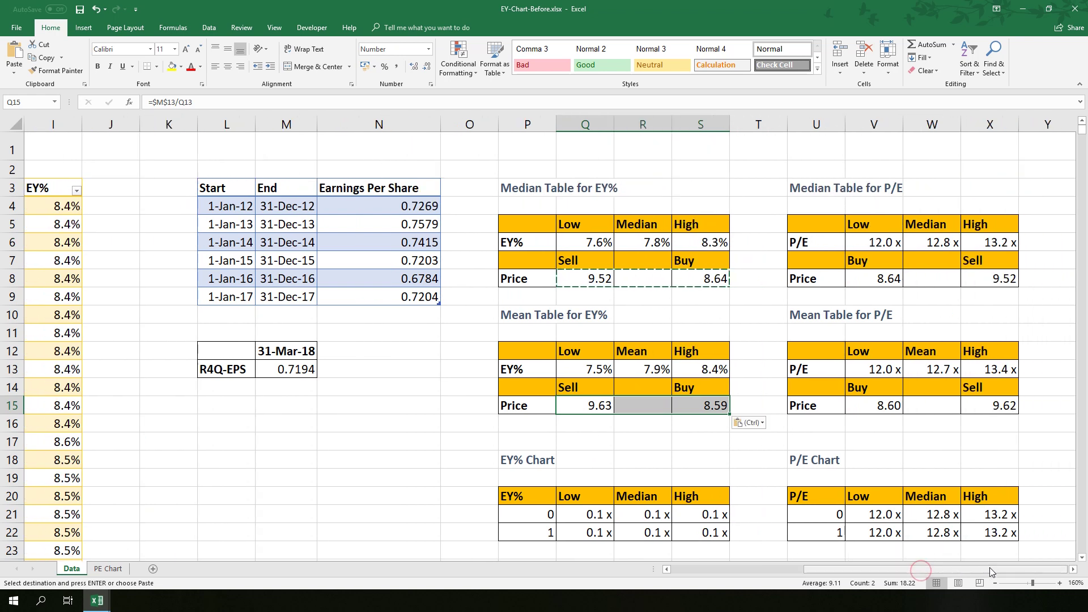
click(765, 403)
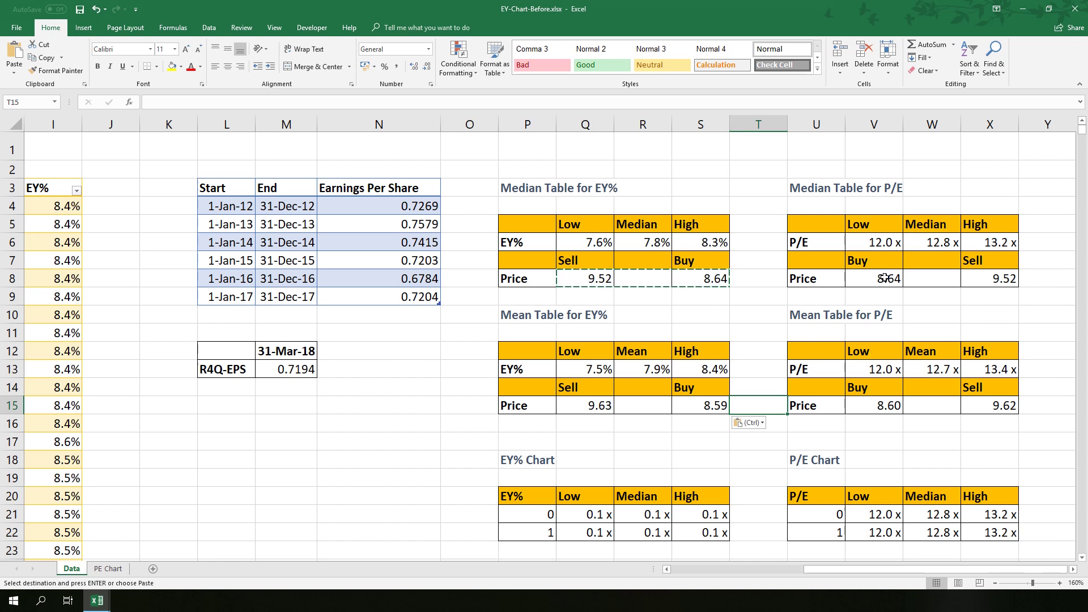
click(564, 279)
click(709, 278)
click(572, 276)
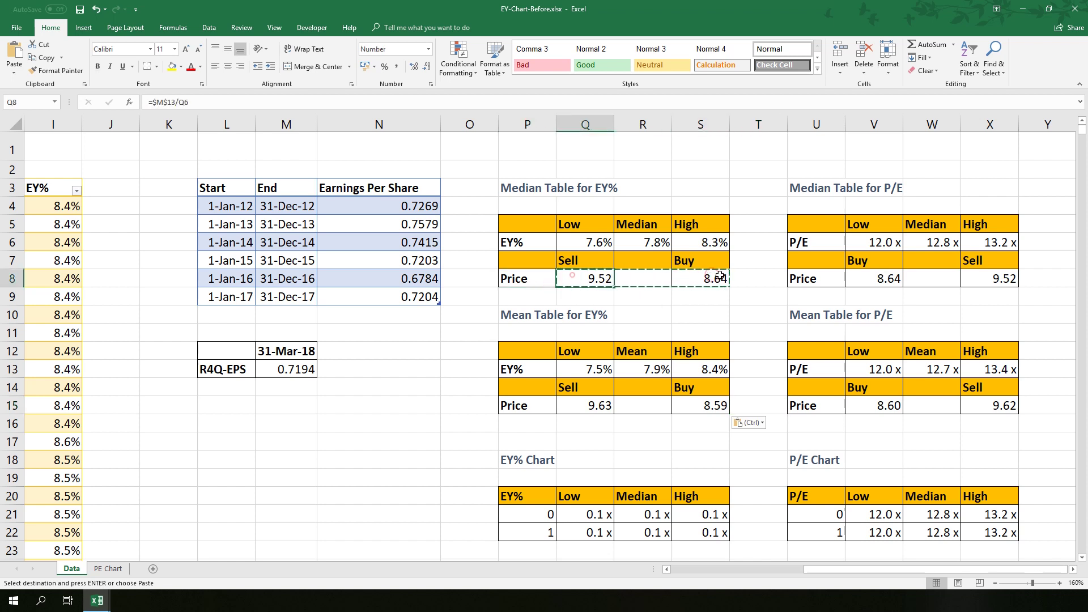
click(880, 278)
click(973, 278)
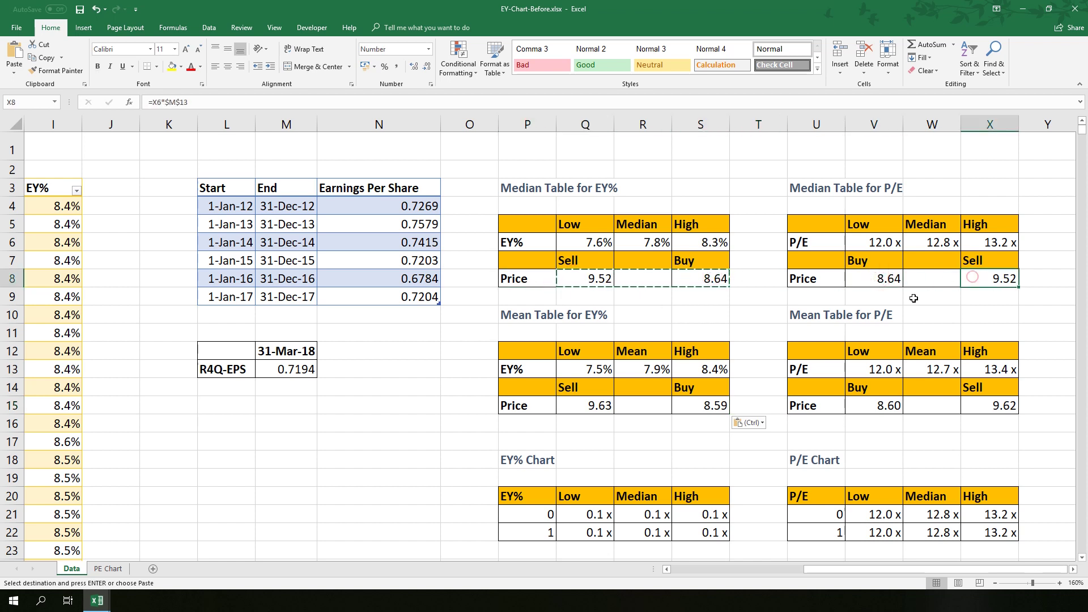
click(871, 403)
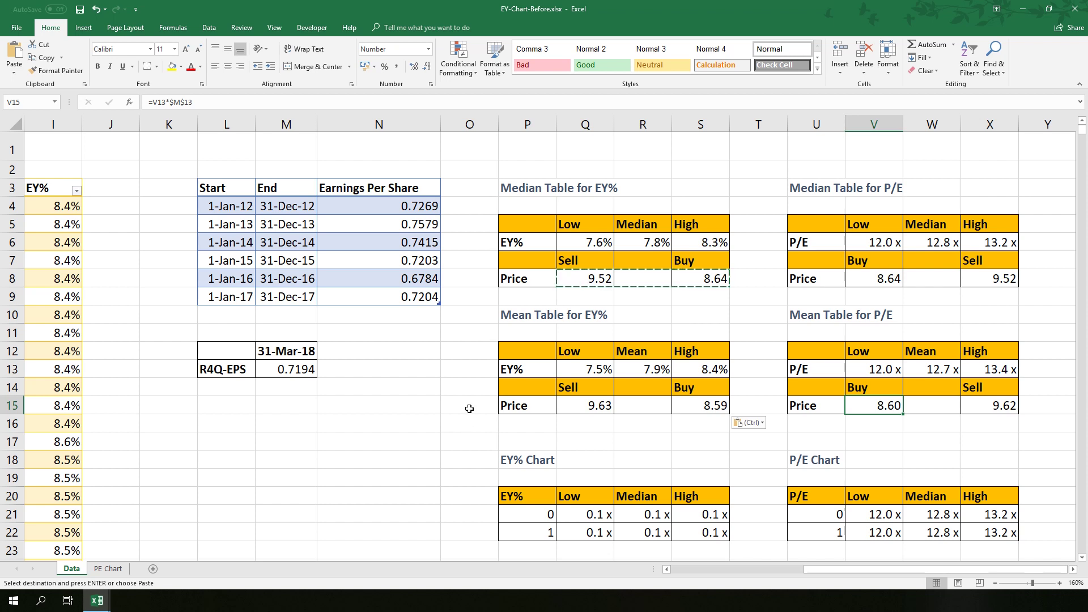
- Switch to the PE Chart sheet showing MAYBANK's P/E with 12.0x, 12.8x and 13.2x bands
click(108, 569)
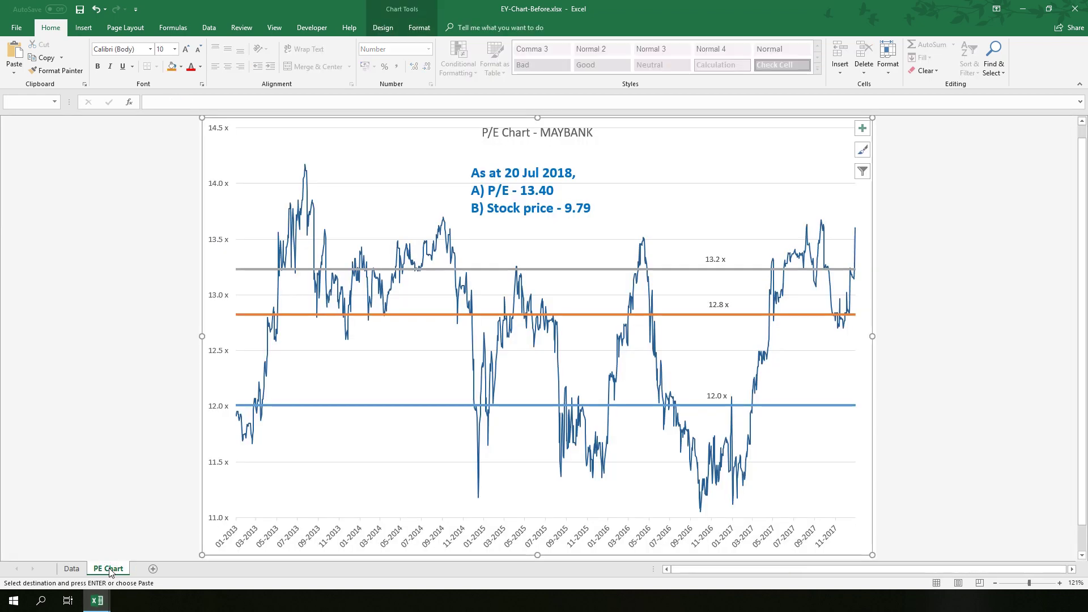